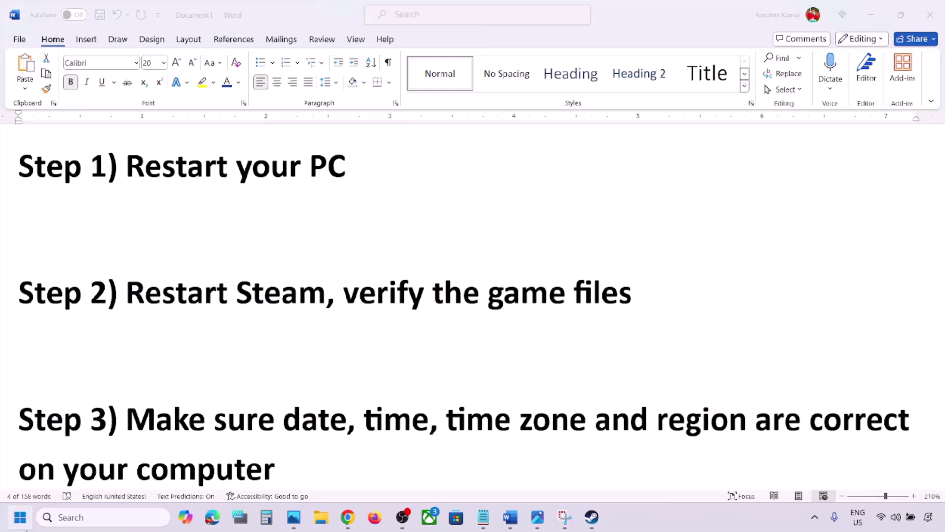
- View the computer's power options that include Restart, and return to the document without restarting
left_click(358, 475)
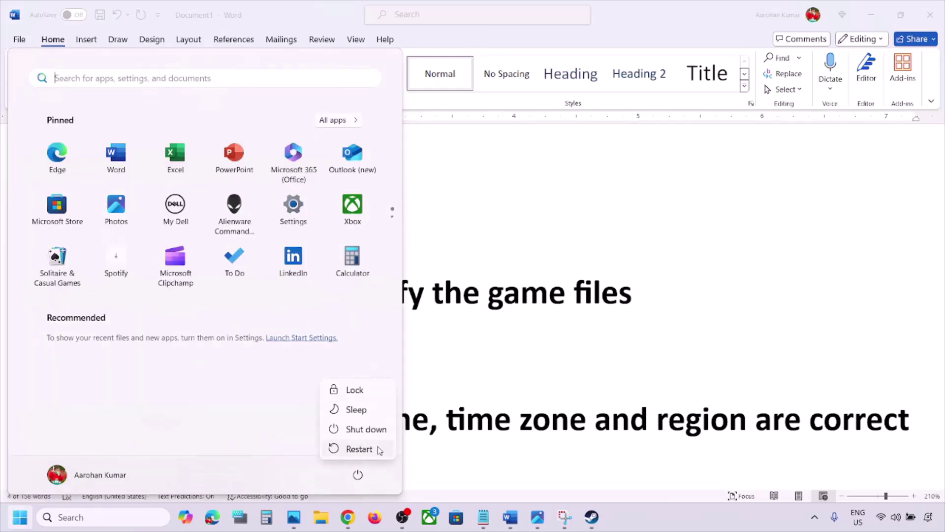
left_click(604, 350)
left_click(607, 330)
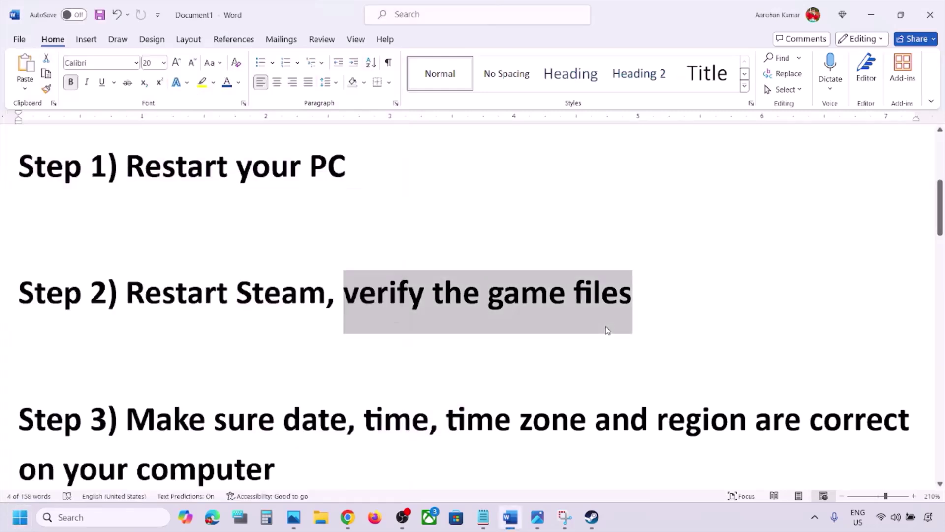
- Highlight the Restart Steam instruction in Step 2, switch to Steam and show its Exit command
left_click_drag(122, 301, 297, 301)
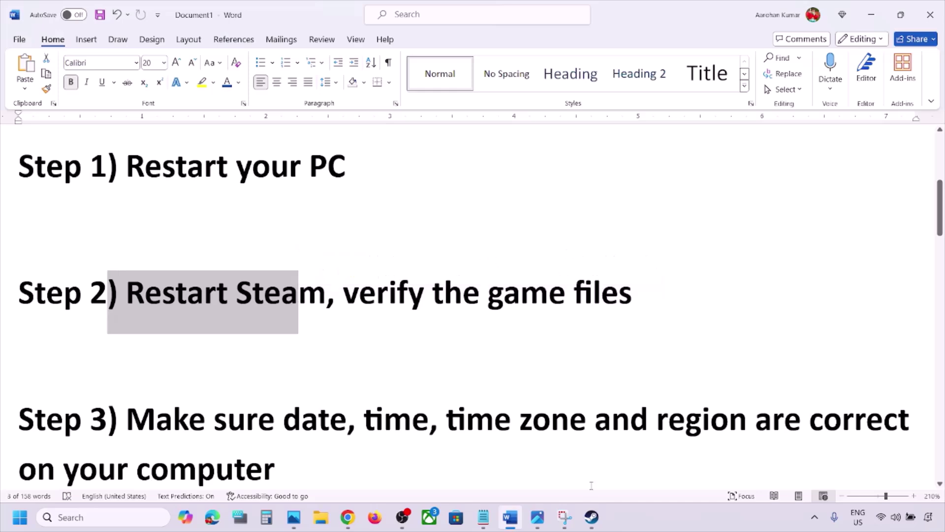
left_click(592, 517)
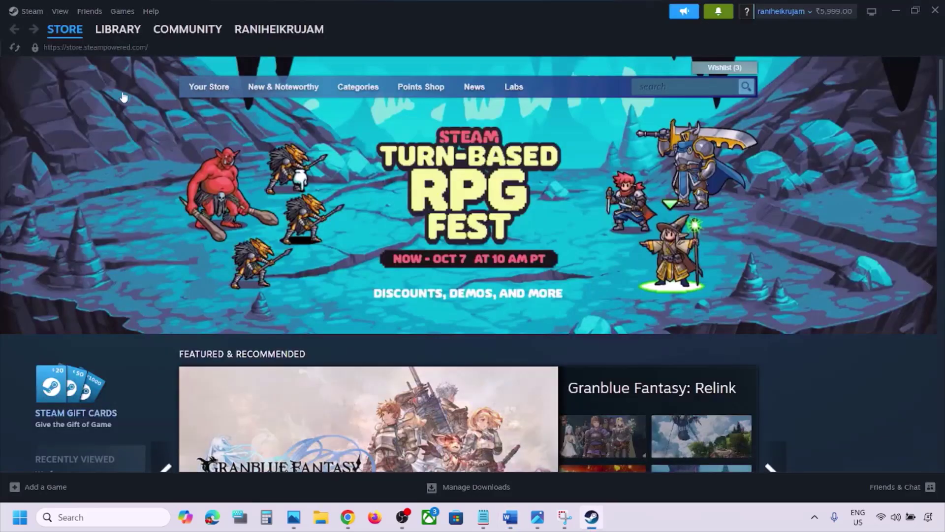
left_click(31, 11)
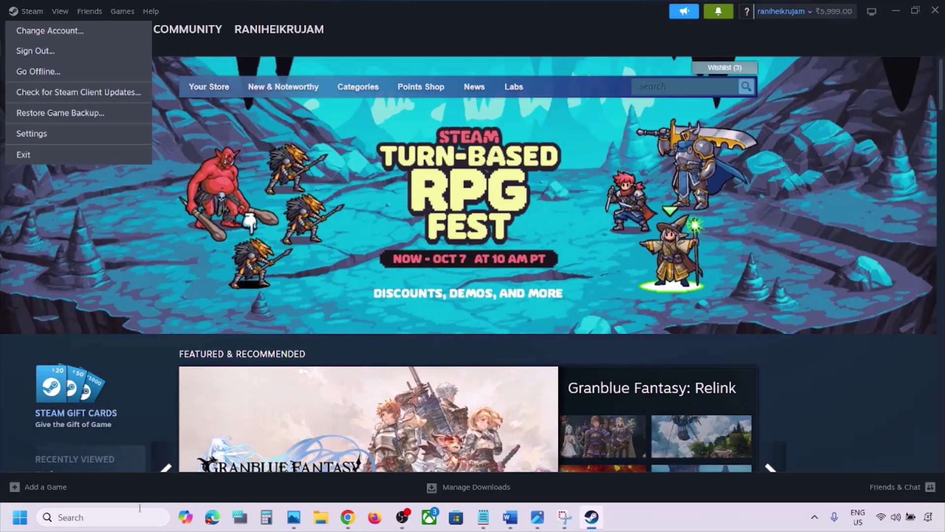
- Search Windows for "steam", bring up the app's Run as administrator option, and return to the Word document
left_click(95, 517)
type("steam")
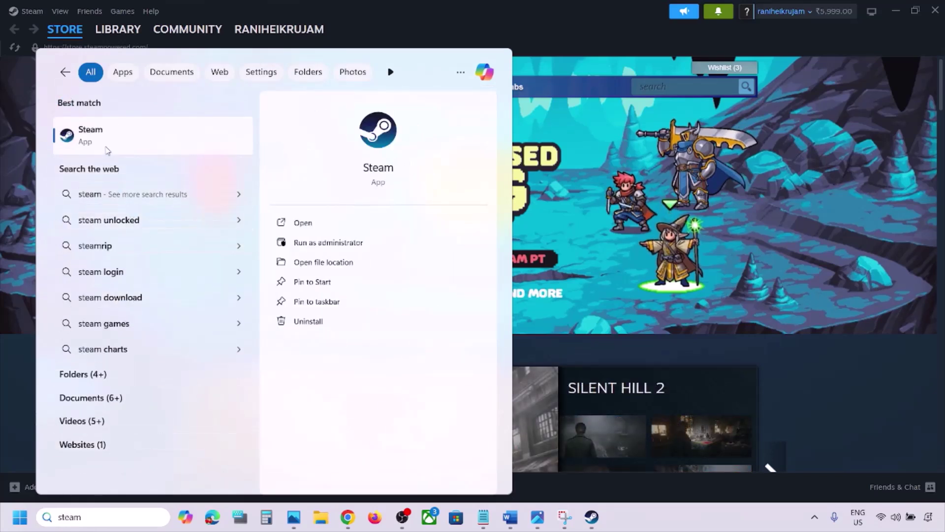
right_click(169, 151)
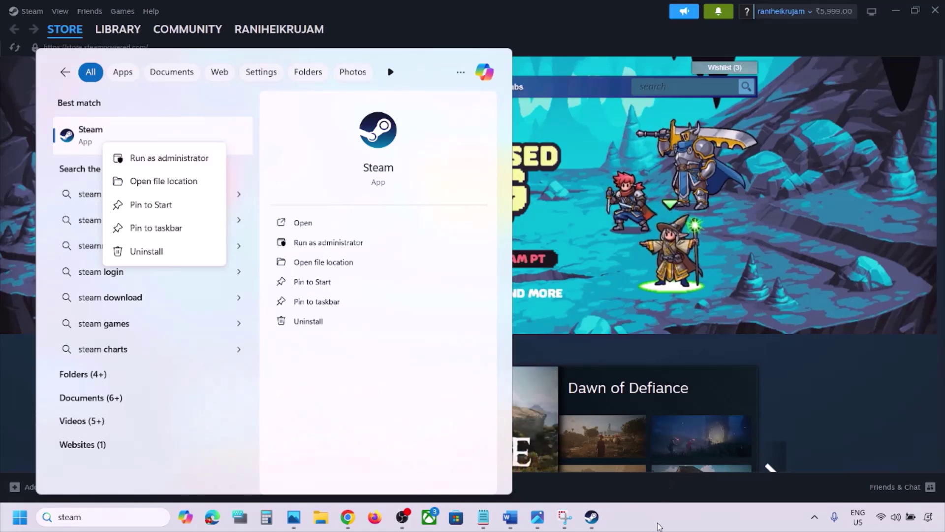
left_click(199, 158)
left_click(510, 517)
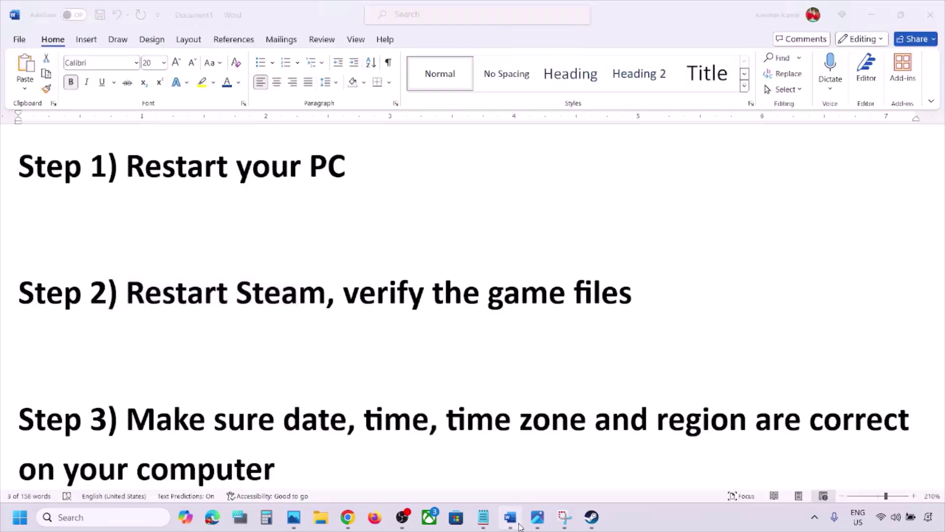
- Highlight "verify the game files" in Step 2 and view the reference images of a game's Properties in the Steam library
left_click_drag(344, 294, 621, 287)
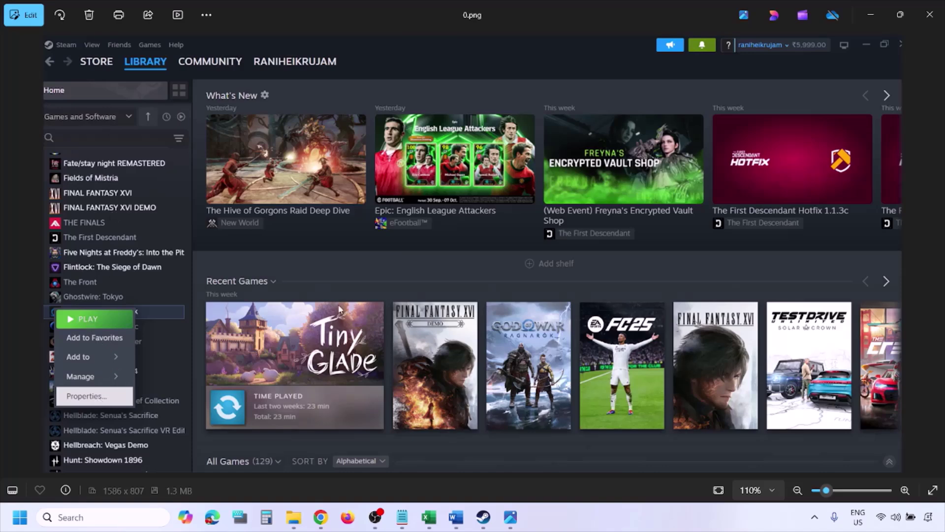
scroll(339, 310, "down", 1)
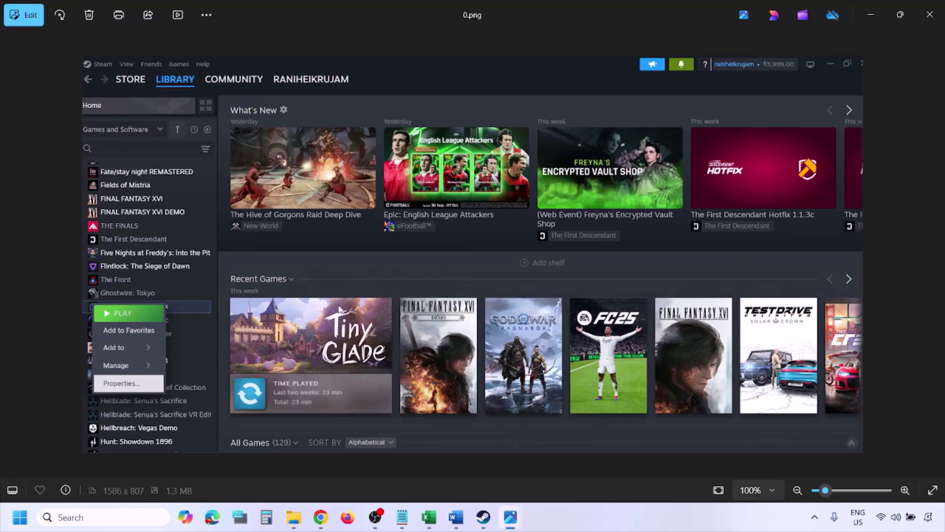
key("Right")
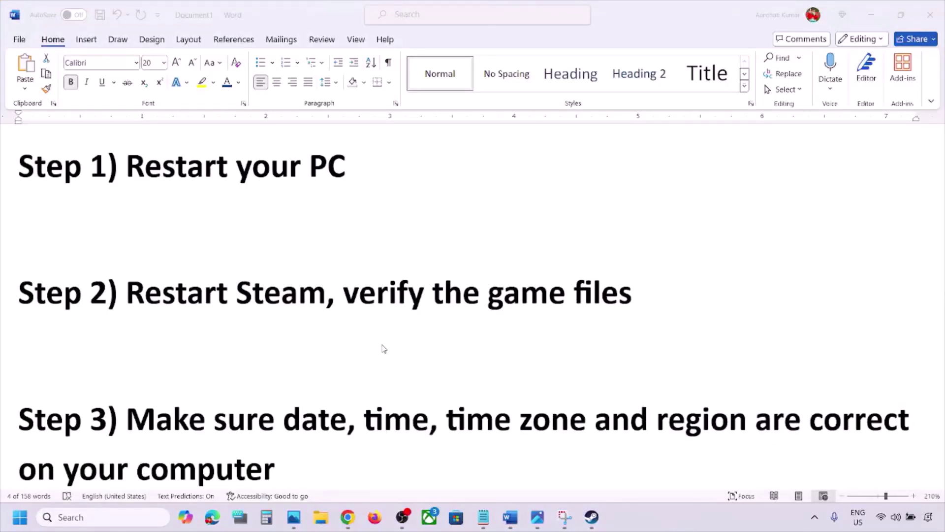
- Open the Windows Date & time settings and synchronize the clock with the time server
scroll(384, 348, "down", 3)
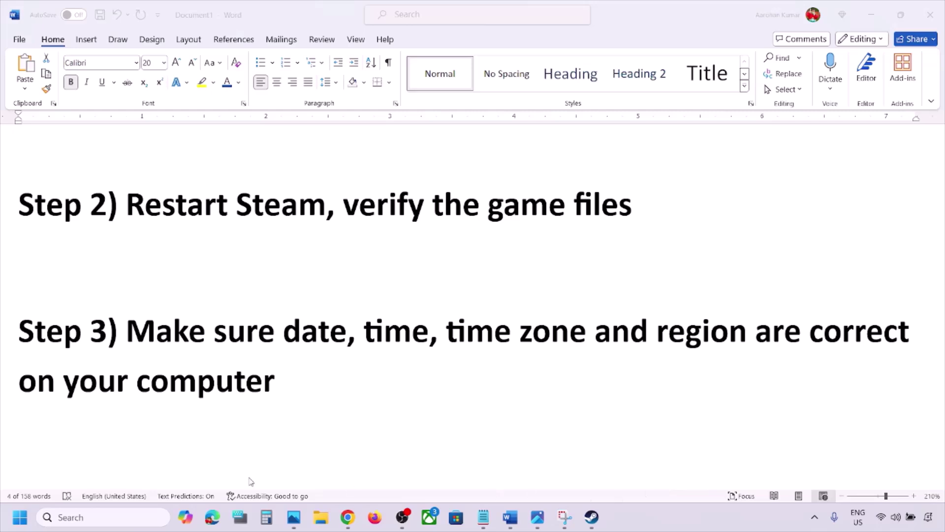
key("super+i")
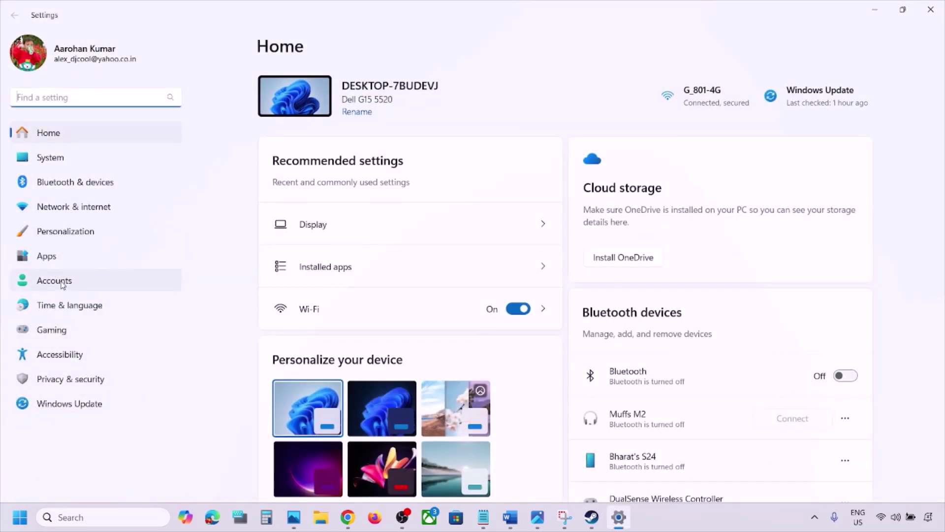
left_click(59, 306)
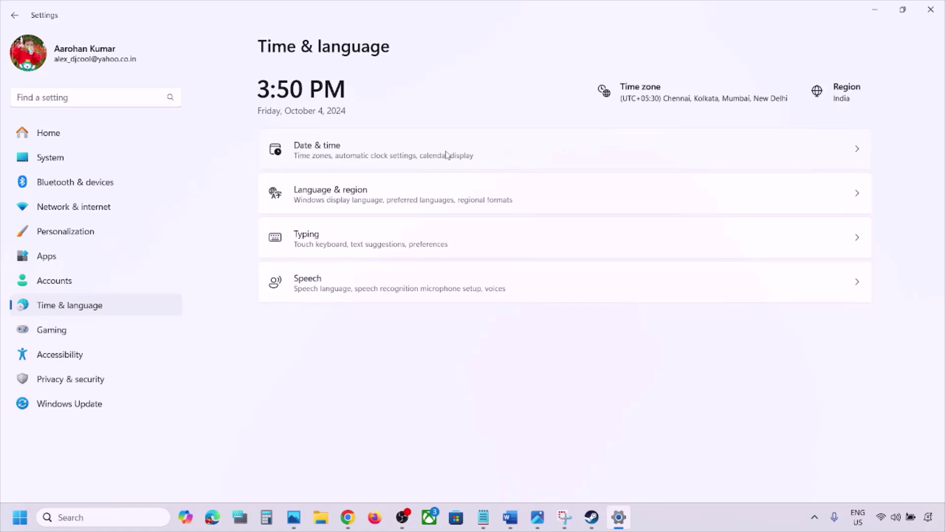
left_click(430, 157)
scroll(447, 241, "down", 5)
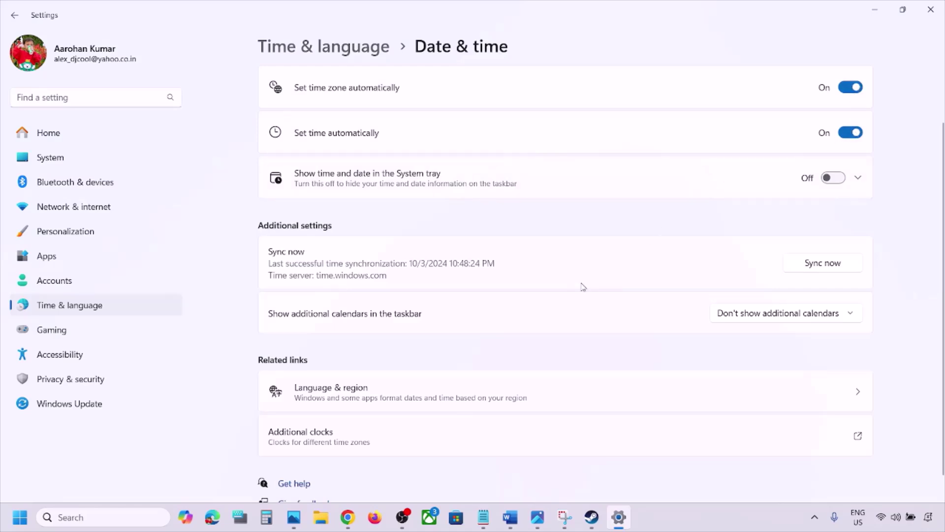
scroll(583, 287, "down", 1)
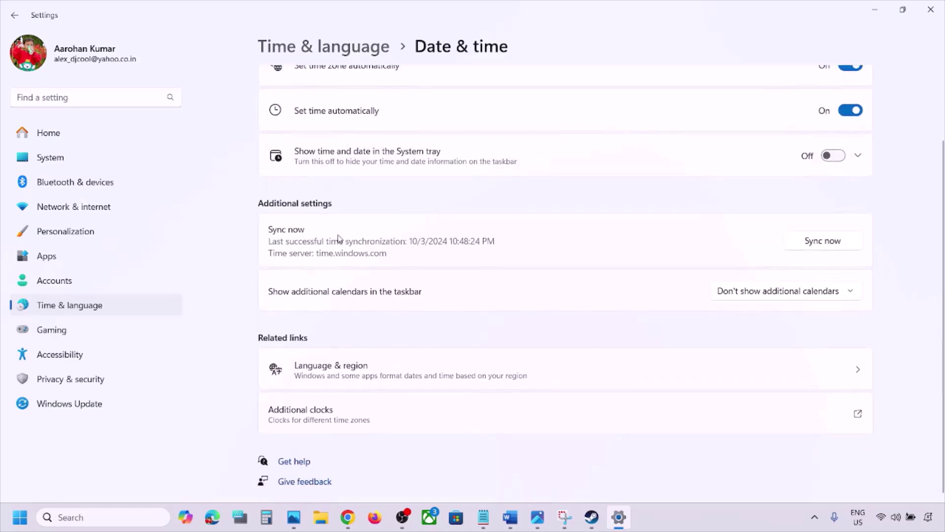
left_click(827, 243)
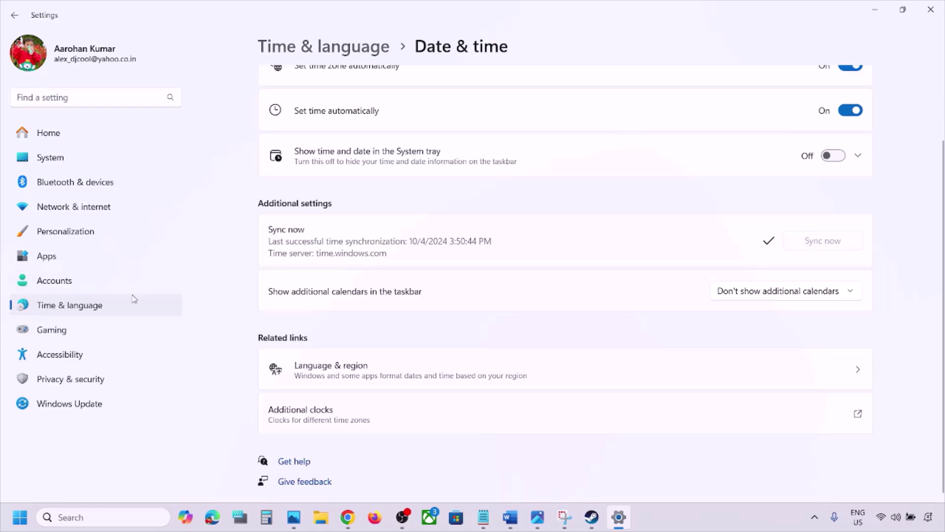
- Check the country or region choice in the Language & region settings, leave it at India, and close Settings
left_click(109, 309)
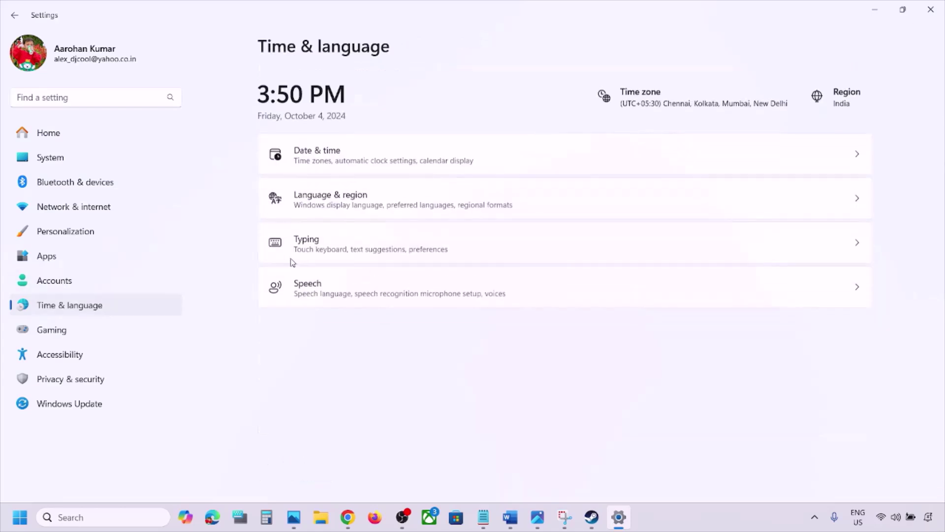
left_click(406, 191)
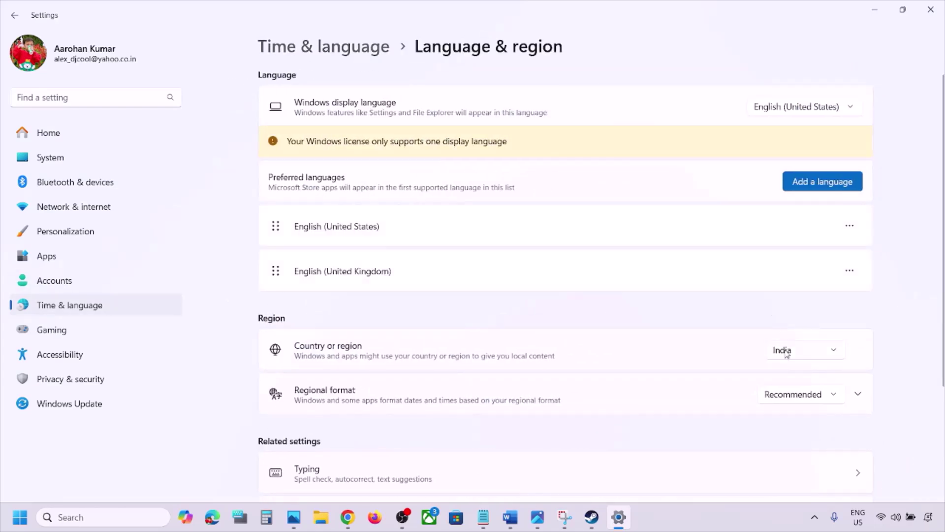
left_click(786, 351)
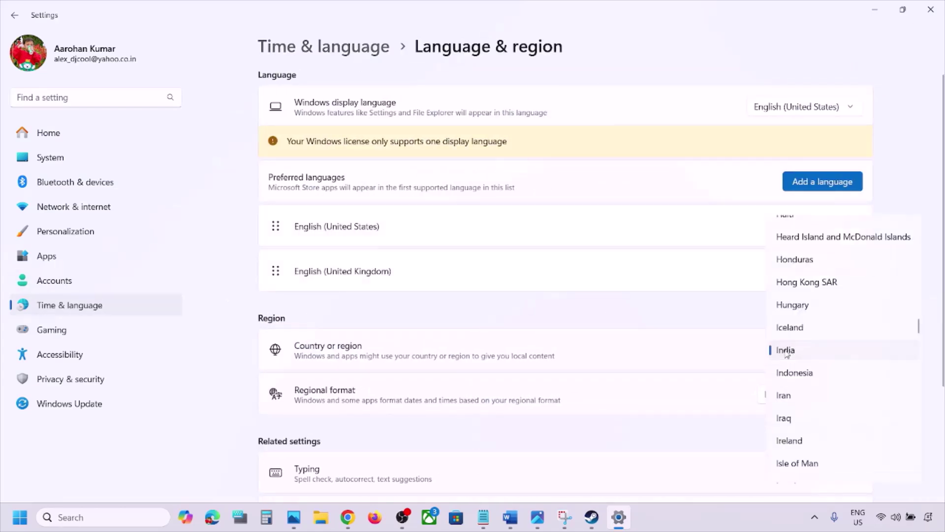
left_click(921, 134)
left_click(930, 9)
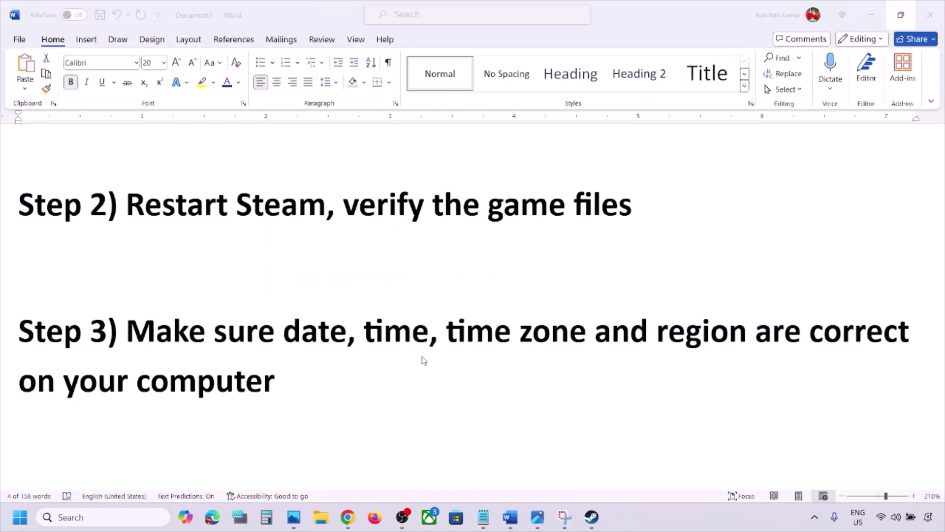
- Highlight "Shut down your computer" in Step 4 and view the computer's power options, returning without shutting down
scroll(424, 360, "down", 5)
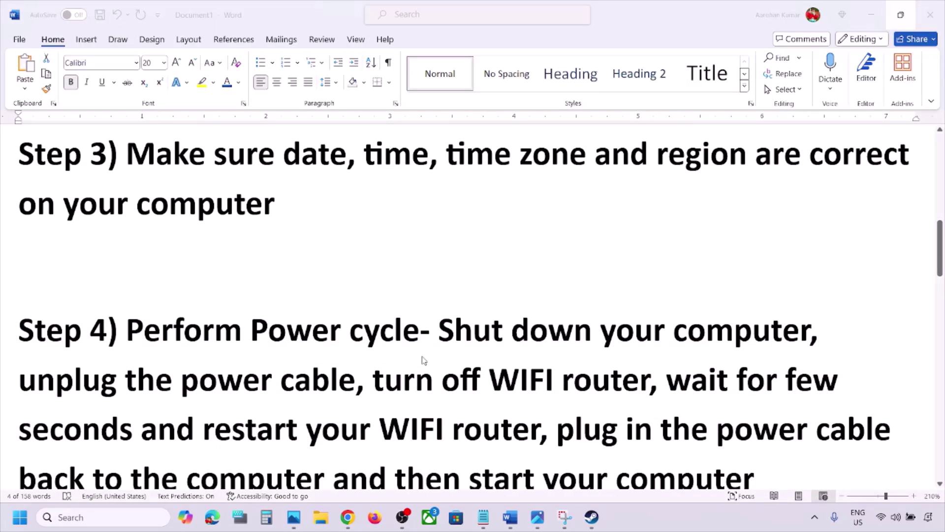
scroll(424, 365, "up", 1)
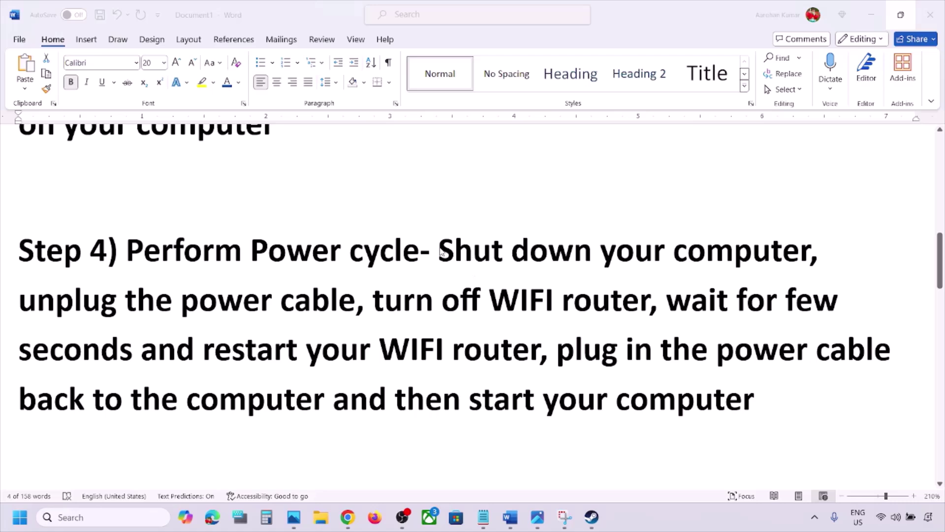
left_click_drag(440, 250, 810, 252)
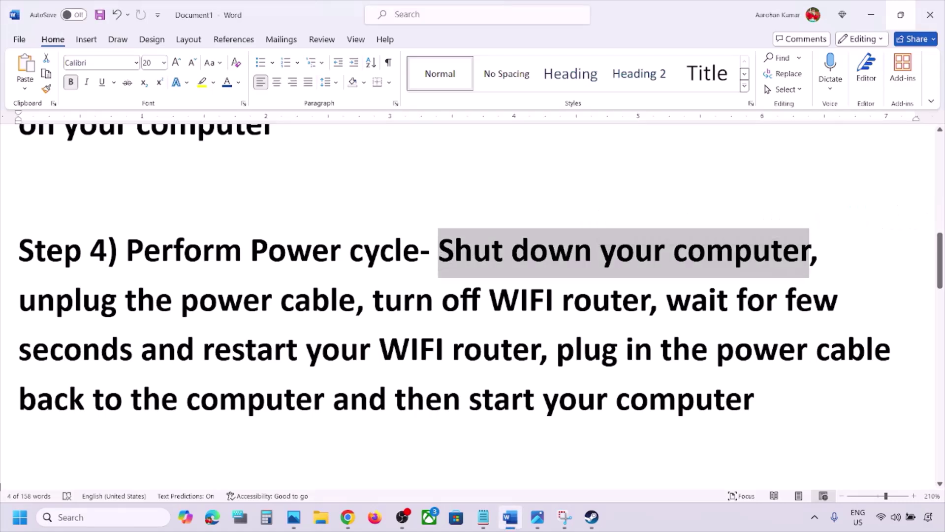
key("super")
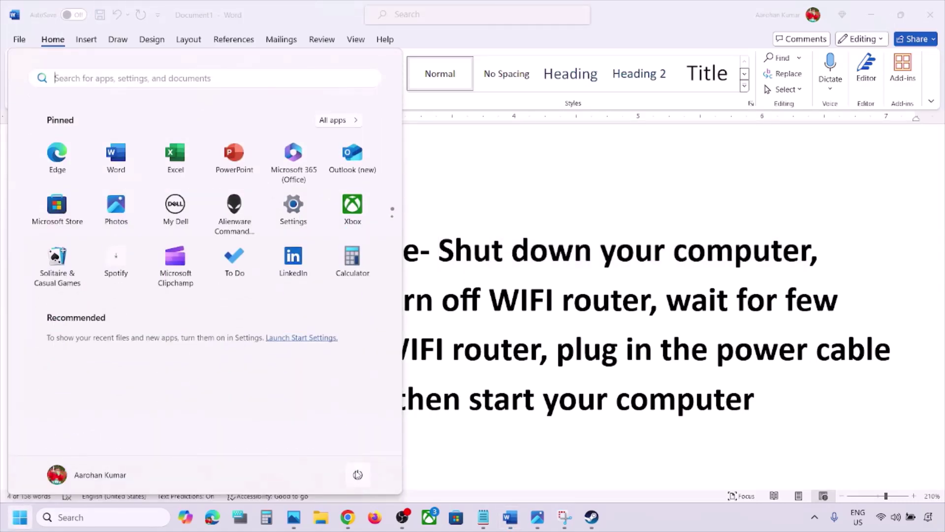
left_click(358, 474)
left_click(586, 330)
left_click(586, 330)
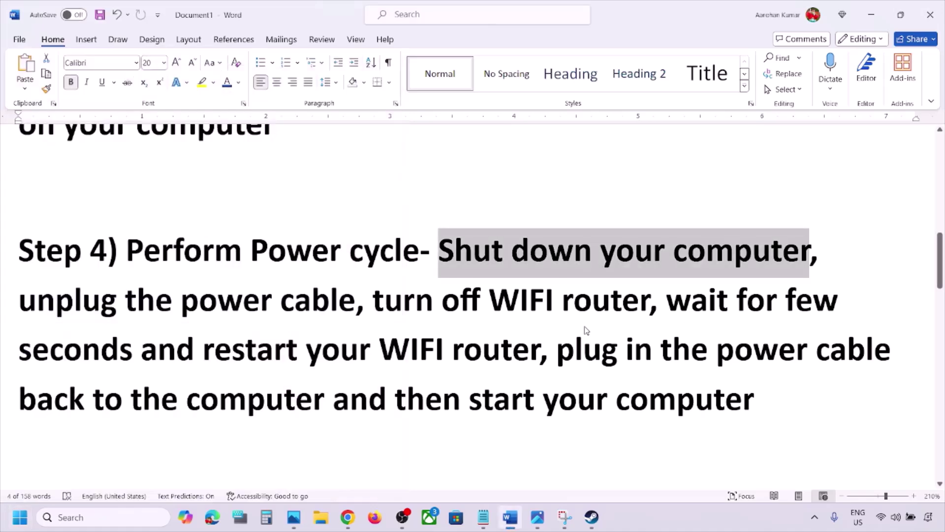
- Read through the remaining power cycle instructions in Step 4, highlighting them phrase by phrase up to "then start your computer"
left_click_drag(45, 305, 316, 307)
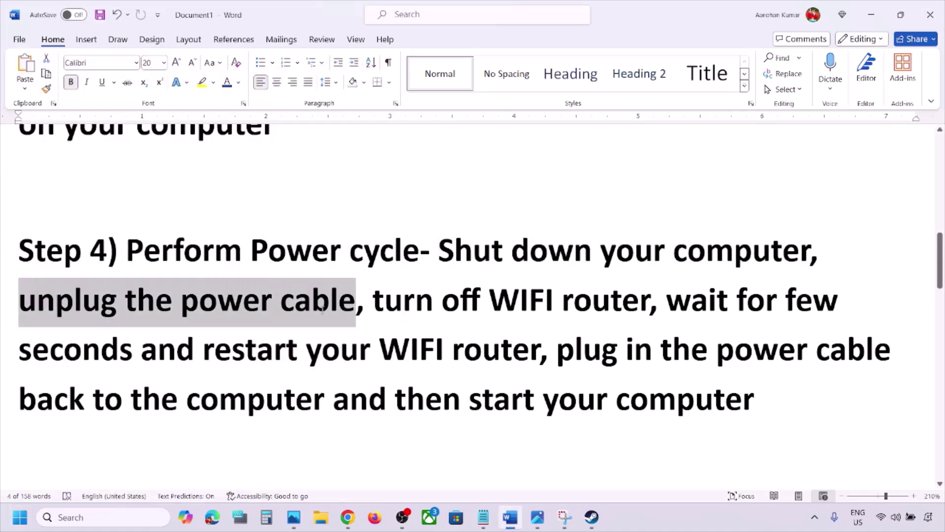
left_click(415, 301)
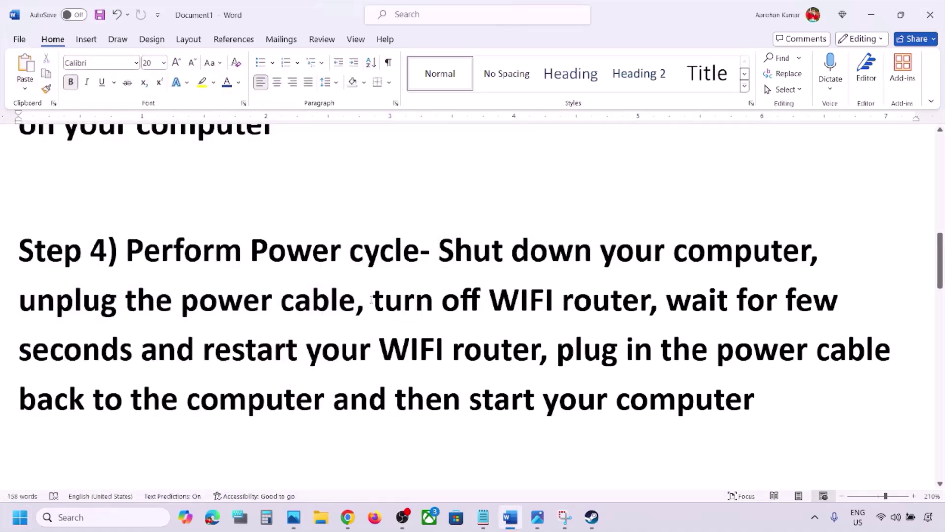
left_click_drag(371, 300, 299, 416)
left_click(668, 301)
key("shift+End")
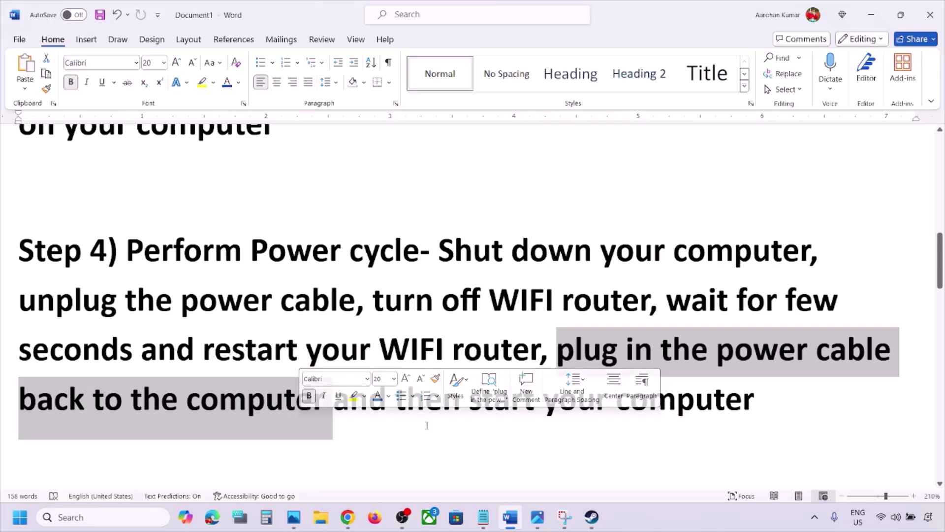
left_click_drag(426, 416, 709, 405)
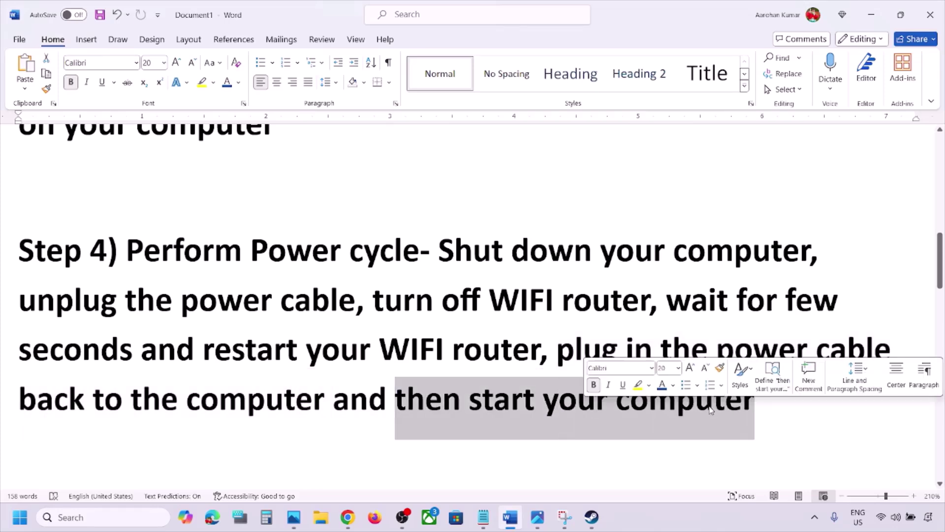
left_click(285, 360)
- Open Command Prompt as administrator for the Step 5 commands, and return to the command list in the Word document
scroll(287, 365, "down", 1)
scroll(287, 364, "down", 6)
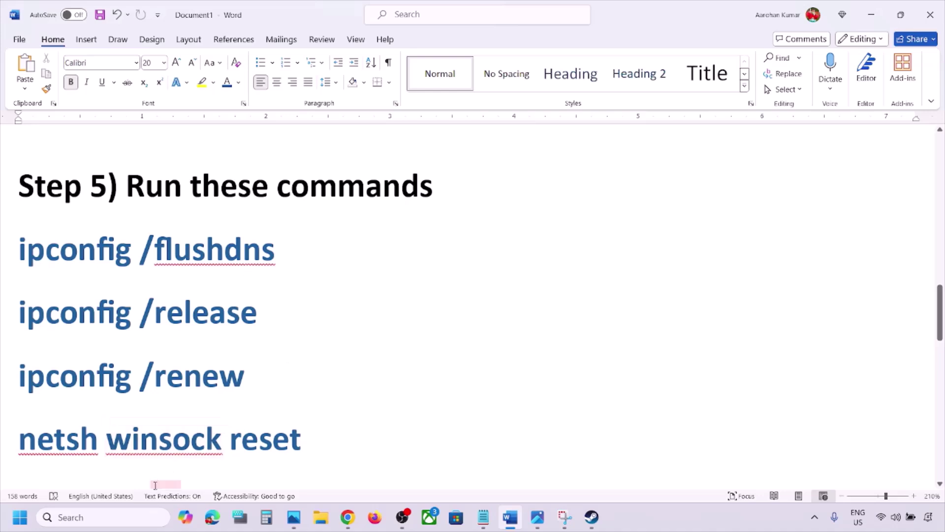
left_click(101, 517)
type("cmd")
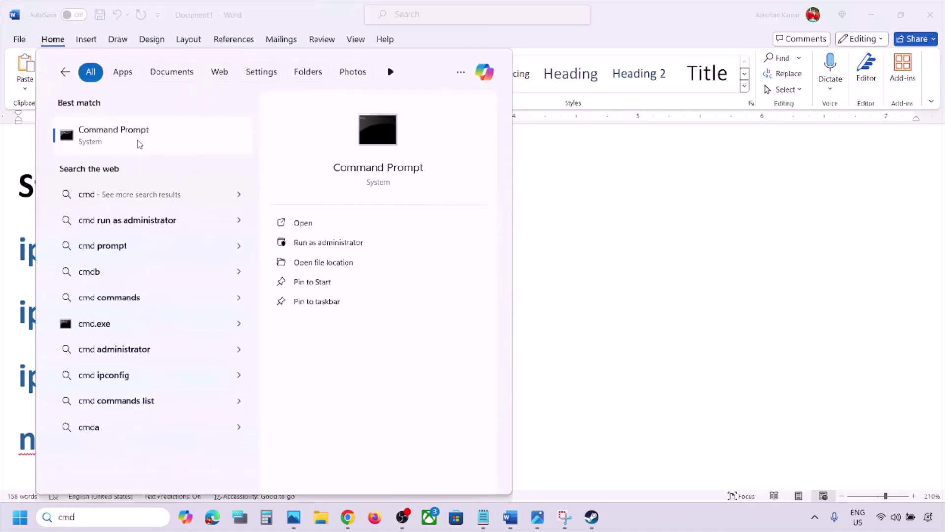
right_click(120, 145)
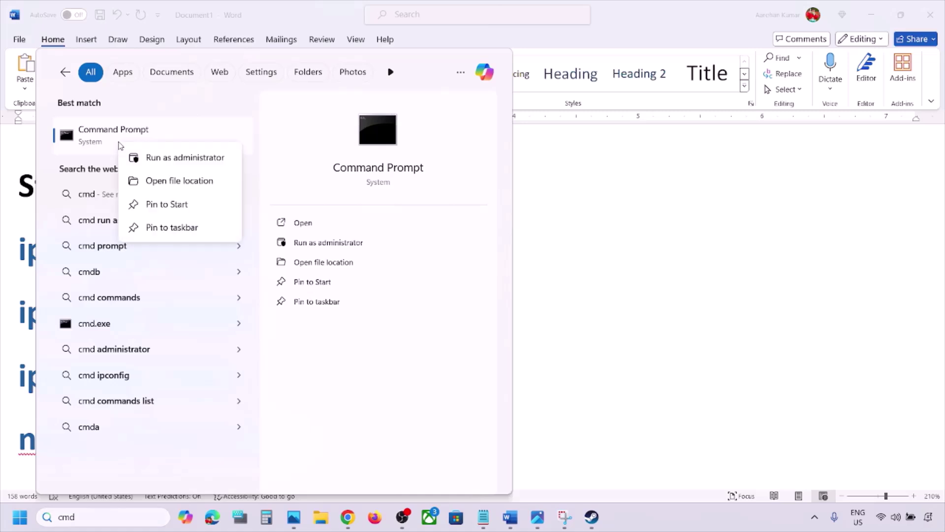
left_click(201, 158)
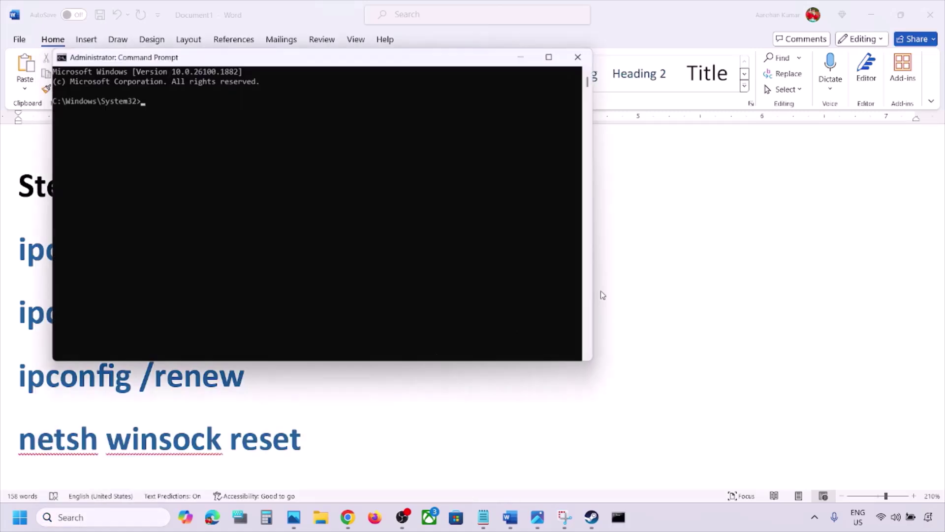
left_click(742, 319)
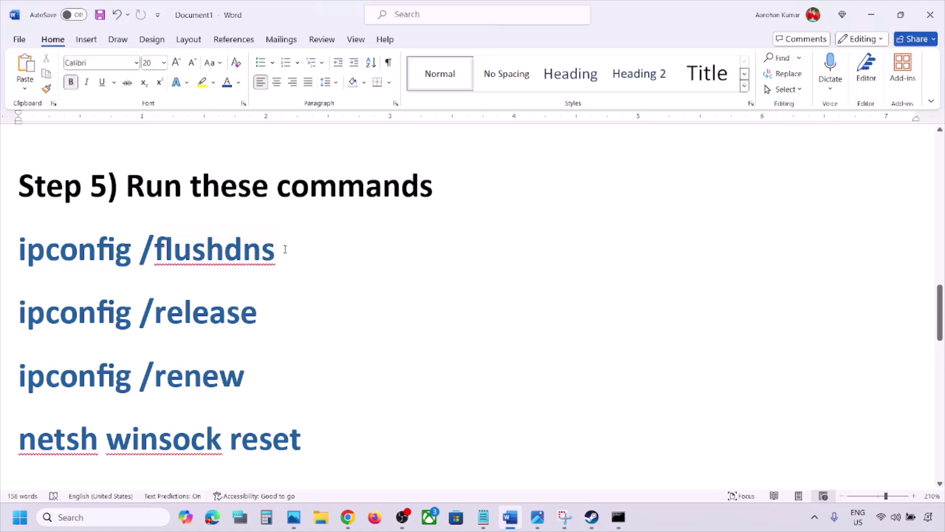
- Copy the command ipconfig /flushdns from Step 5 of the document and run it in the administrator Command Prompt
left_click_drag(287, 246, 21, 249)
right_click(22, 249)
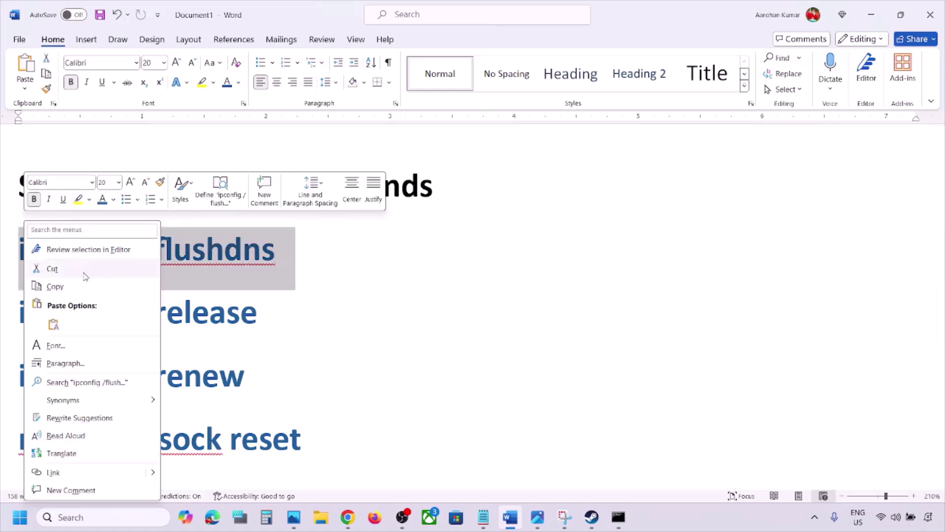
left_click(82, 286)
left_click(618, 517)
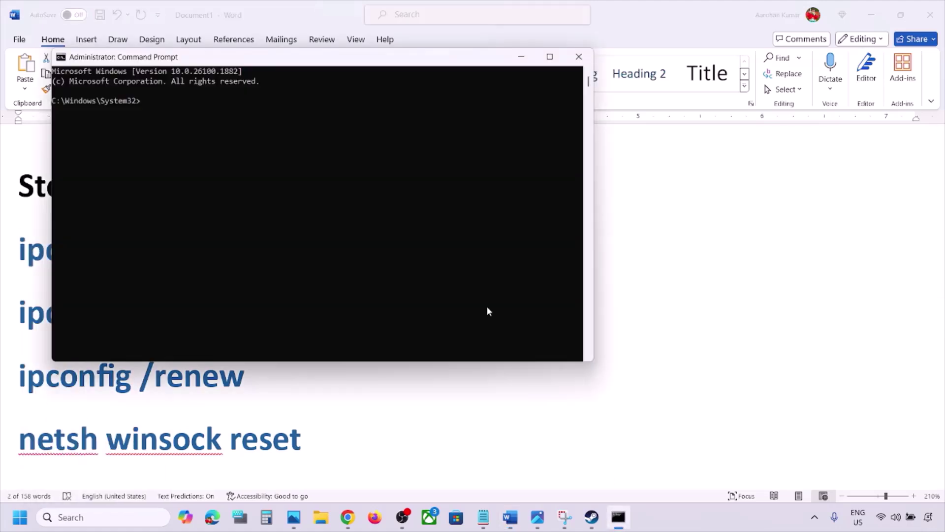
key("ctrl+v")
key("Return")
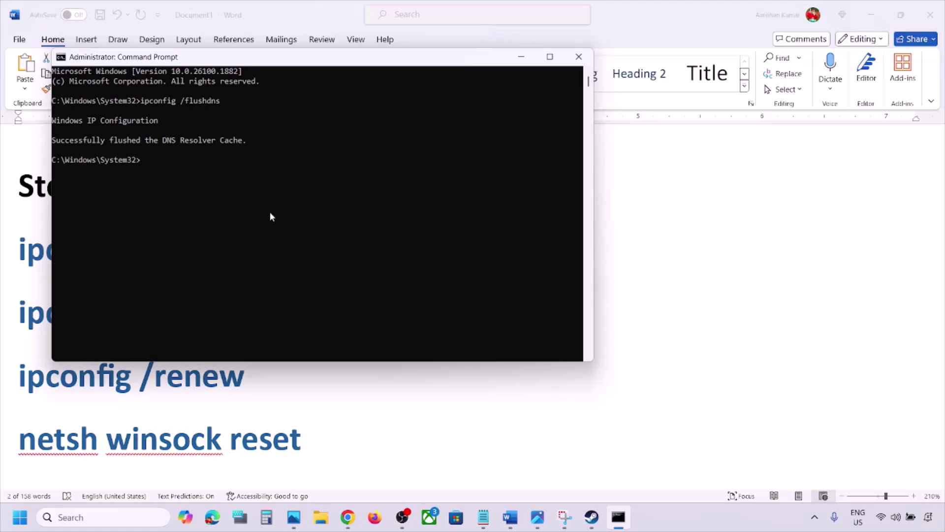
- Copy the command ipconfig /release from the Word document and run it in Command Prompt
key("alt+Tab")
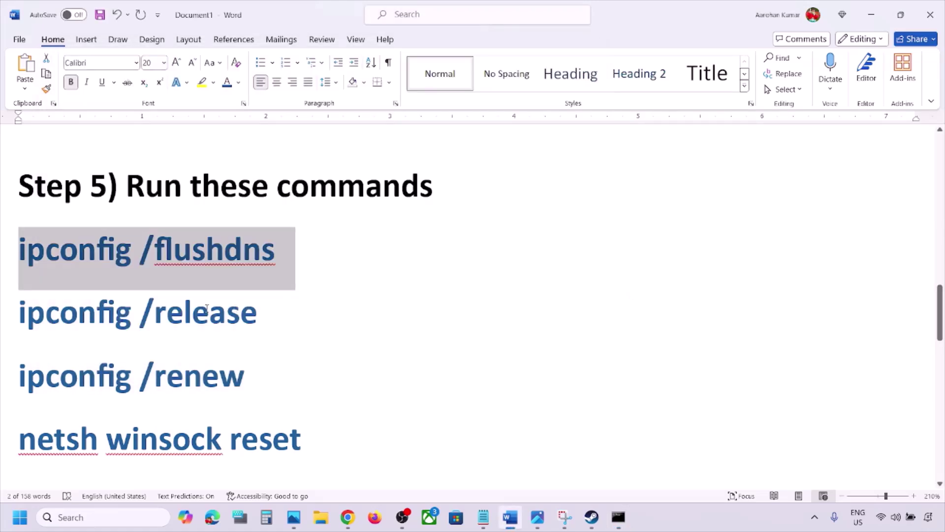
left_click_drag(276, 306, 73, 318)
right_click(56, 321)
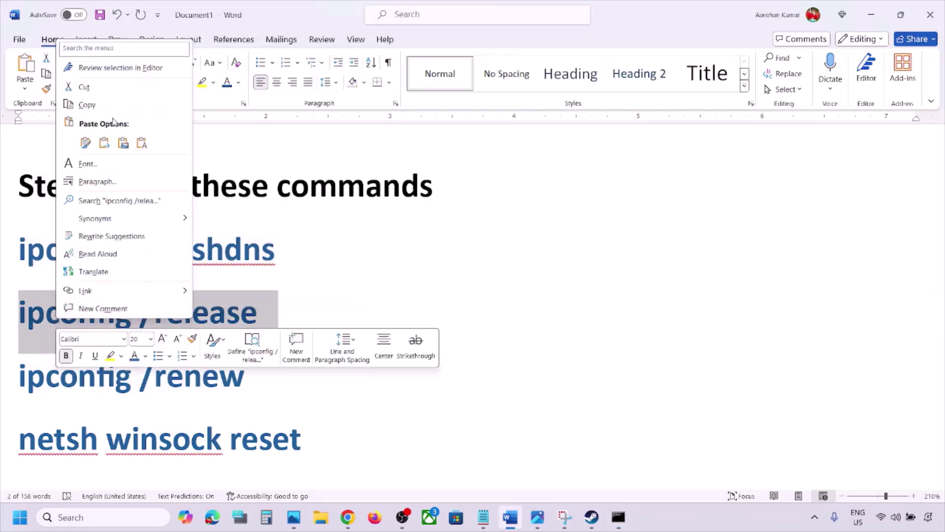
left_click(101, 107)
key("alt+Tab")
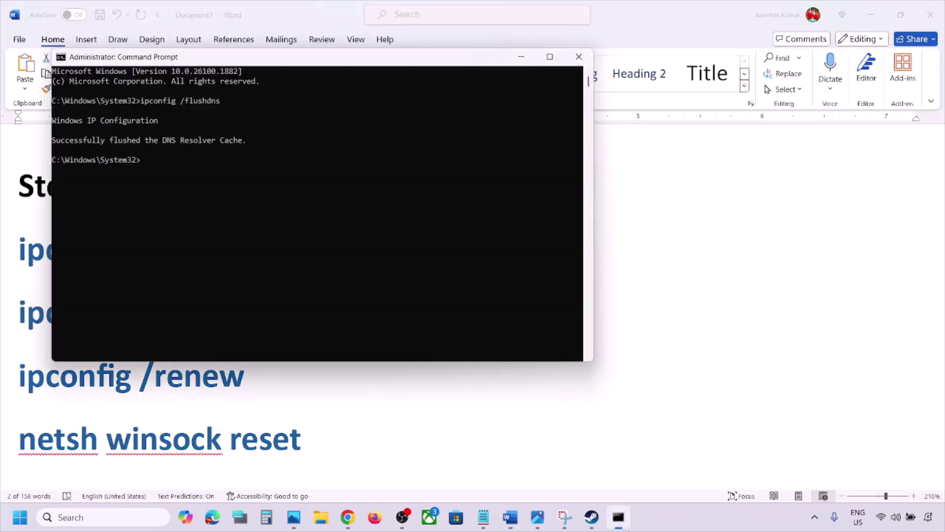
right_click(472, 329)
key("Return")
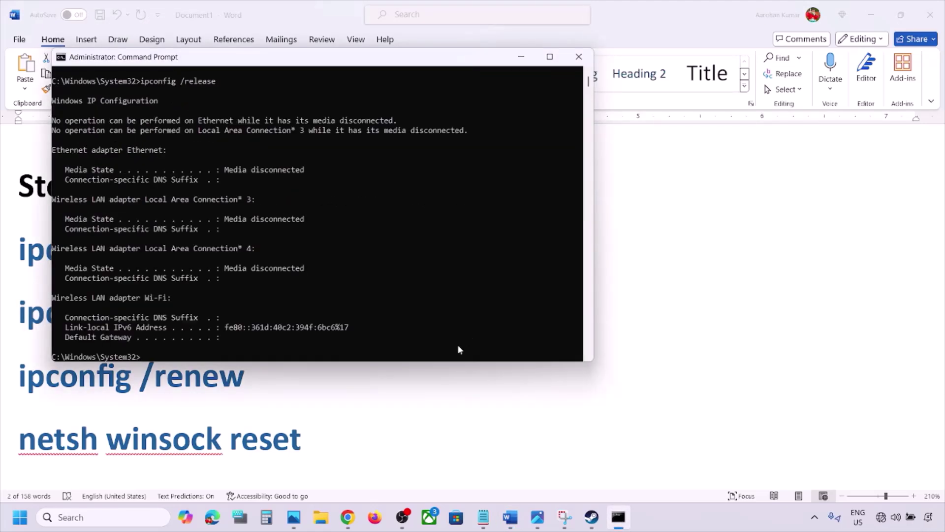
- Copy the command ipconfig /renew from the Word document and run it in Command Prompt
key("alt+Tab")
scroll(313, 381, "down", 3)
scroll(312, 381, "up", 1)
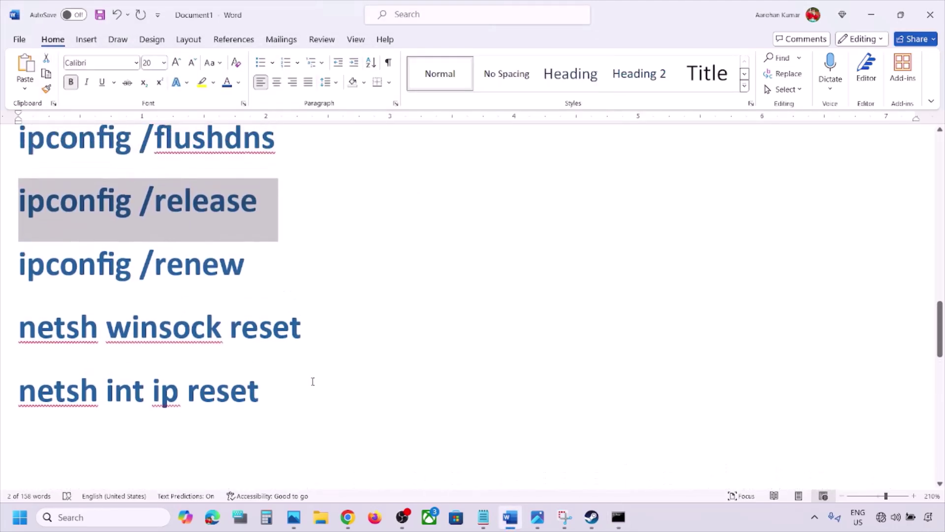
left_click_drag(261, 273, 79, 272)
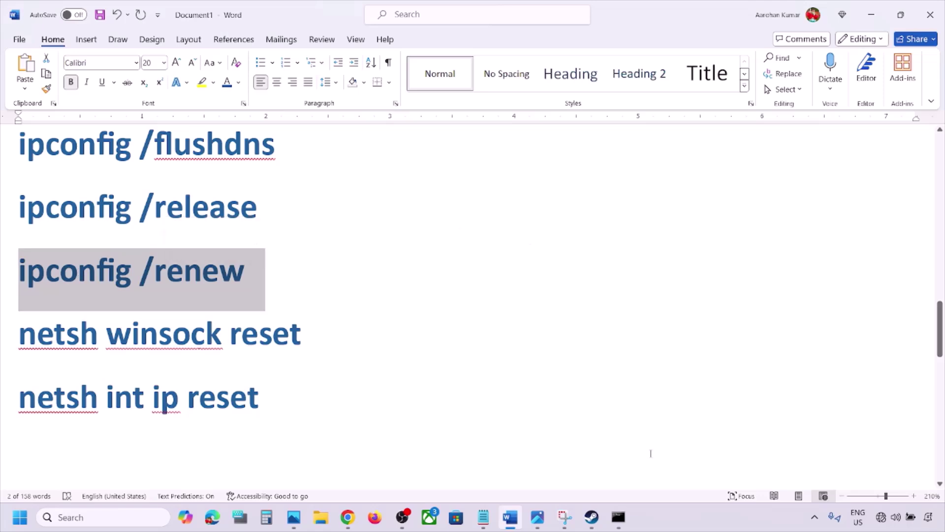
left_click(618, 517)
key("ctrl+v")
key("Return")
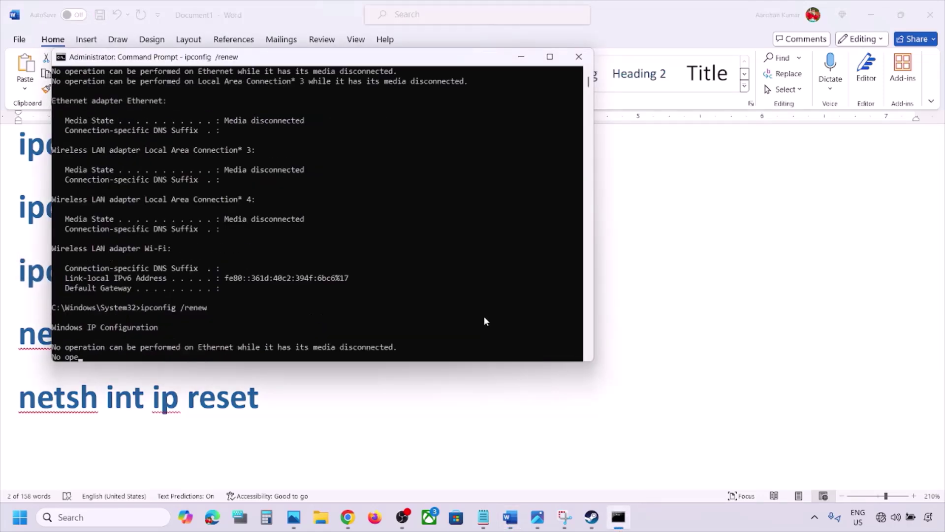
- Copy the command netsh winsock reset from the Word document and run it in Command Prompt
key("alt+Tab")
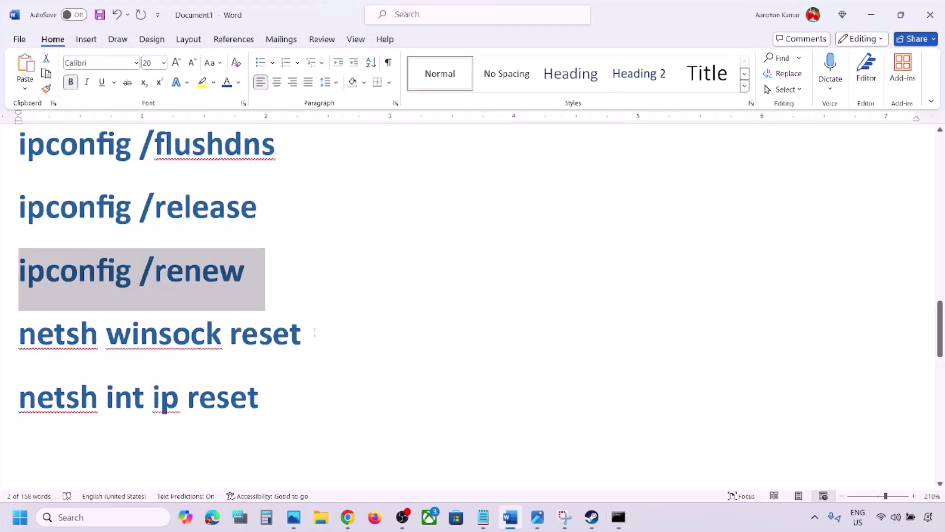
left_click_drag(315, 333, 35, 346)
key("ctrl+c")
left_click(618, 517)
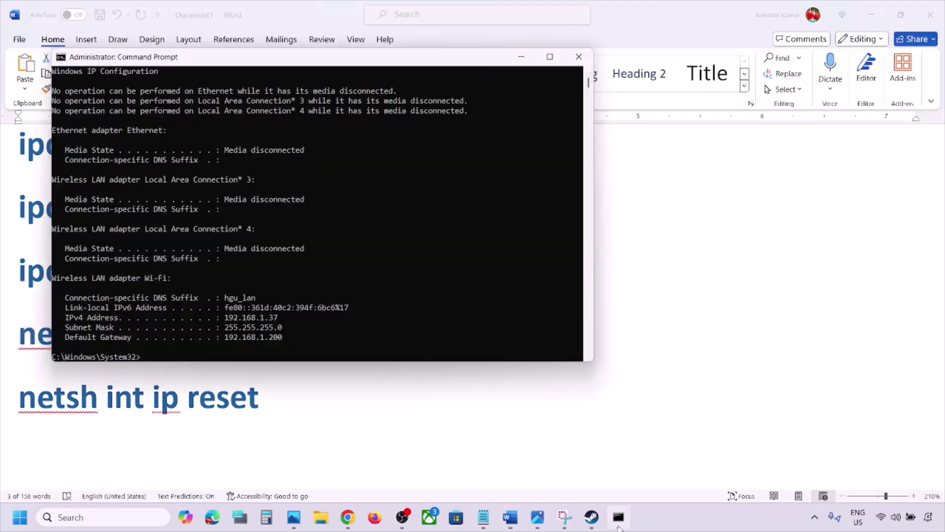
key("ctrl+v")
key("Return")
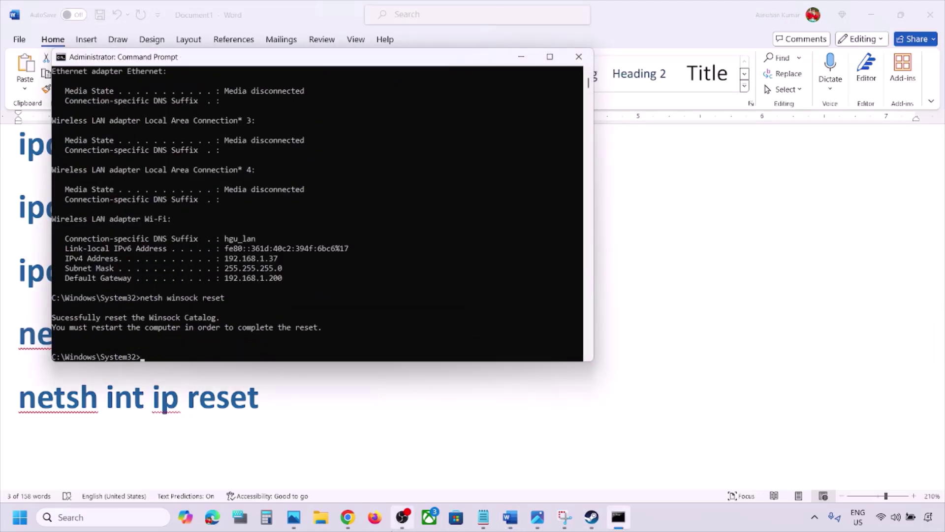
- Run the document's last Step 5 command, netsh int ip reset, in Command Prompt and close the Command Prompt window
key("alt+Tab")
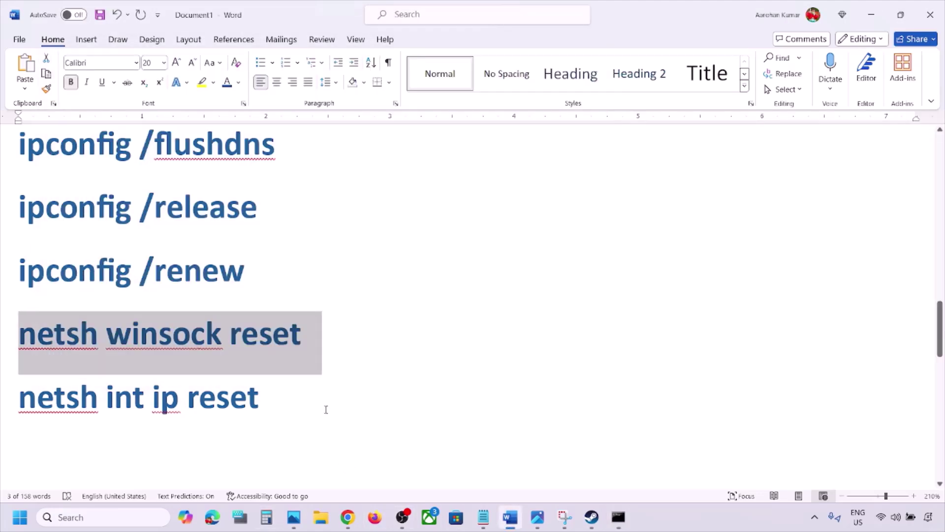
triple_click(297, 398)
left_click(610, 525)
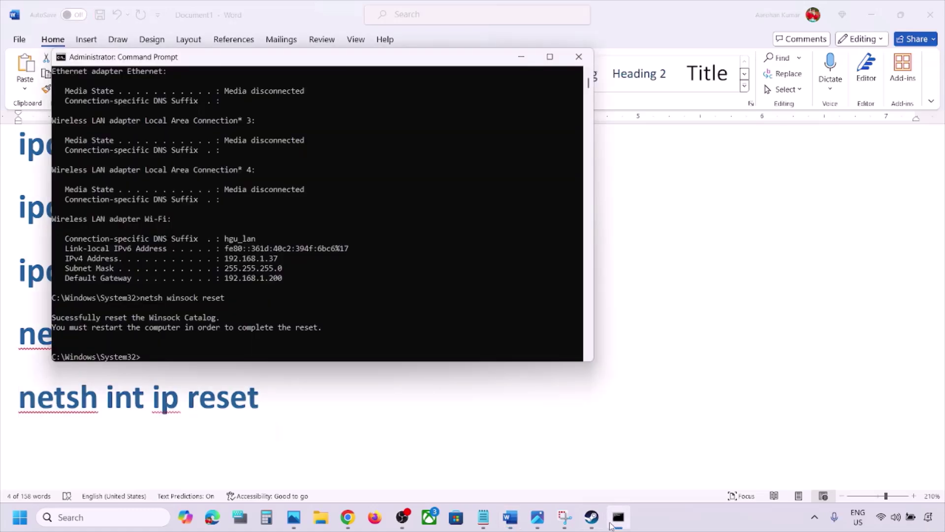
right_click(469, 338)
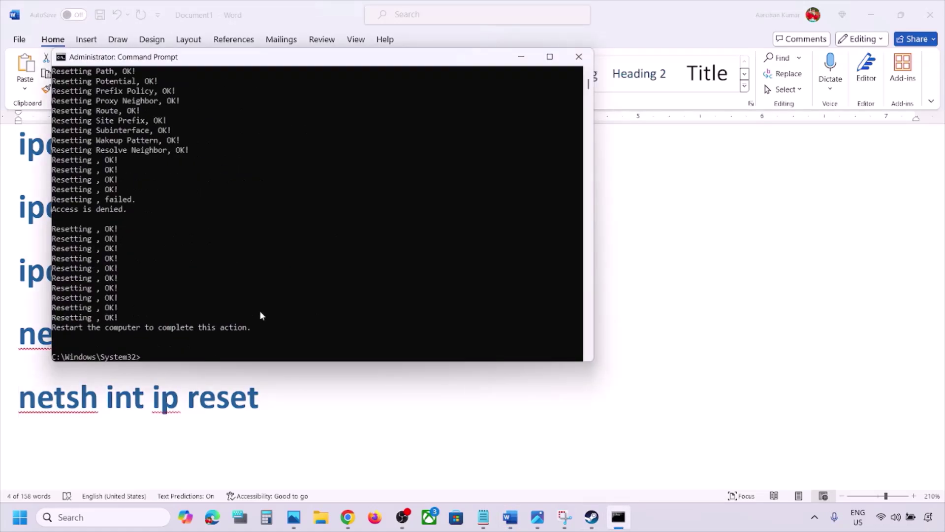
left_click_drag(79, 331, 189, 319)
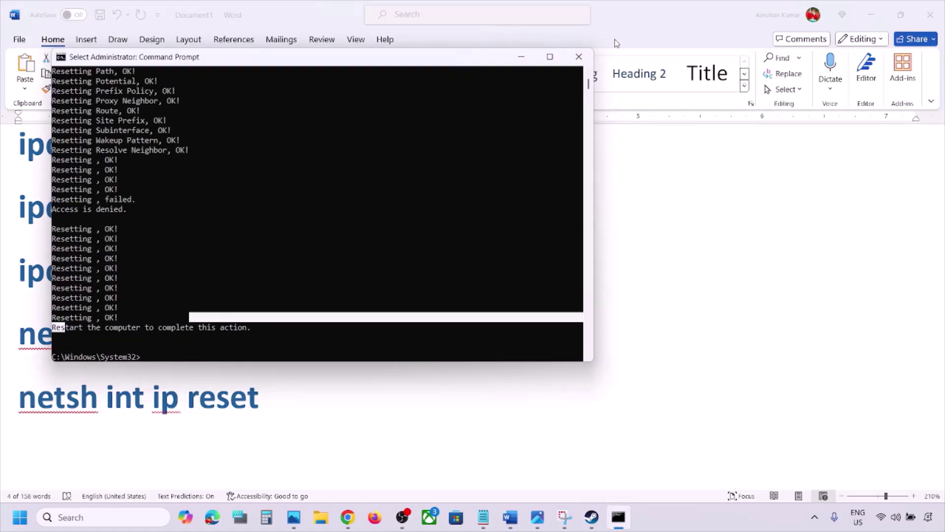
left_click(579, 57)
- View the computer's power options, including Restart, and return to the document without restarting
left_click(20, 517)
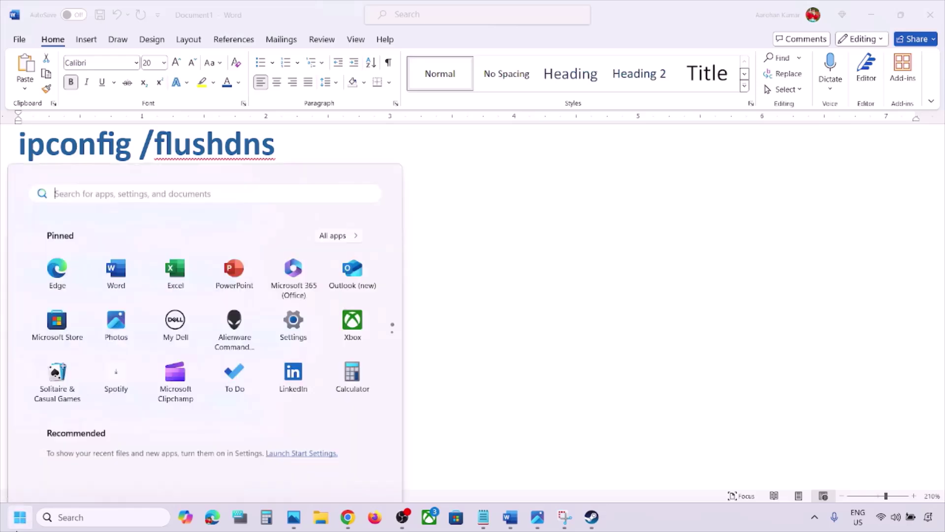
left_click(357, 474)
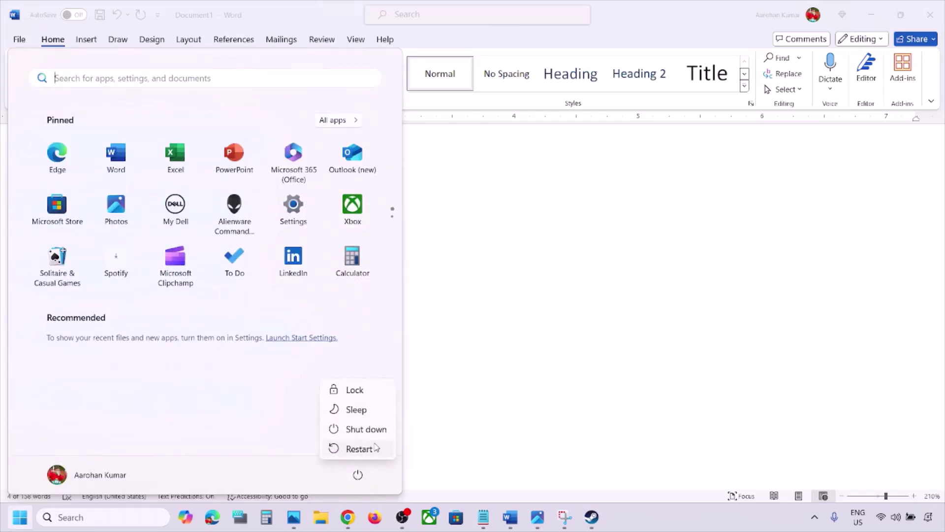
key("Escape")
key("Escape")
- Read Step 6 about allowing the game exe through antivirus, controlled folder access and firewall, highlighting it phrase by phrase
scroll(386, 368, "down", 5)
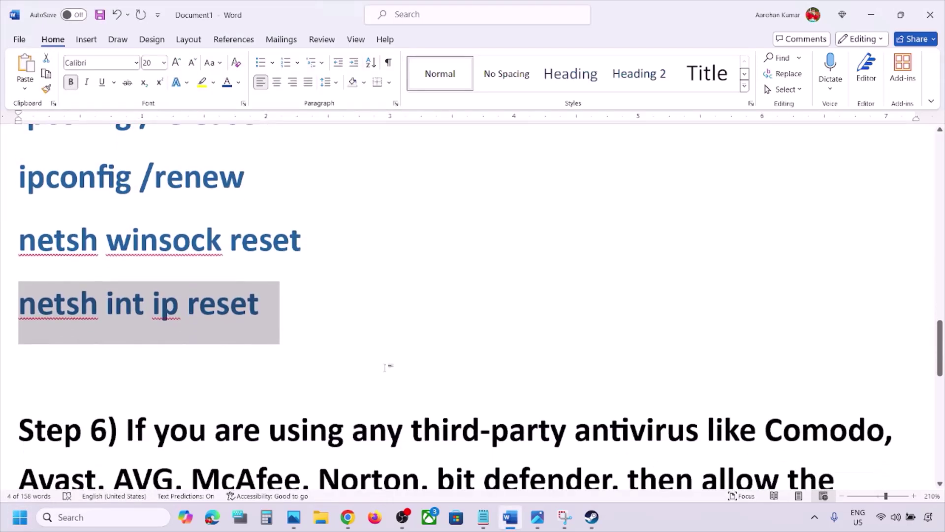
scroll(385, 368, "down", 1)
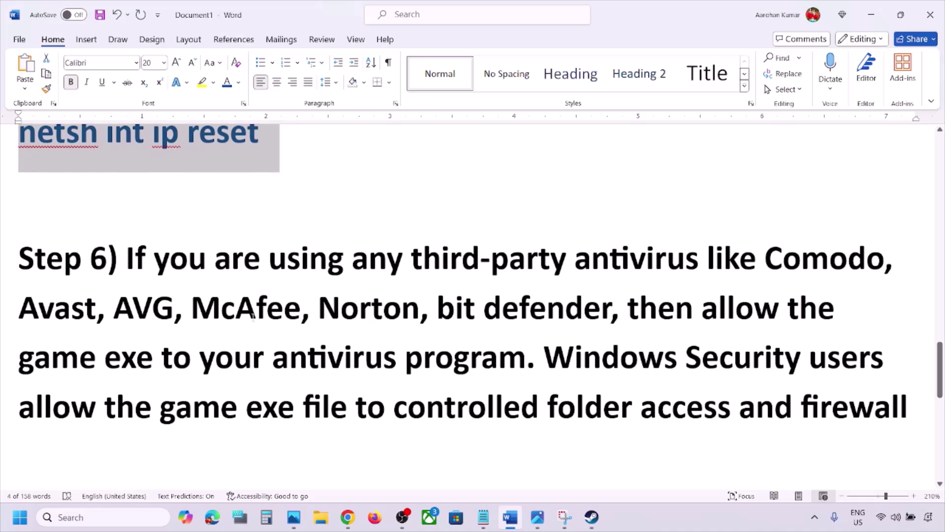
left_click_drag(127, 256, 735, 302)
double_click(735, 306)
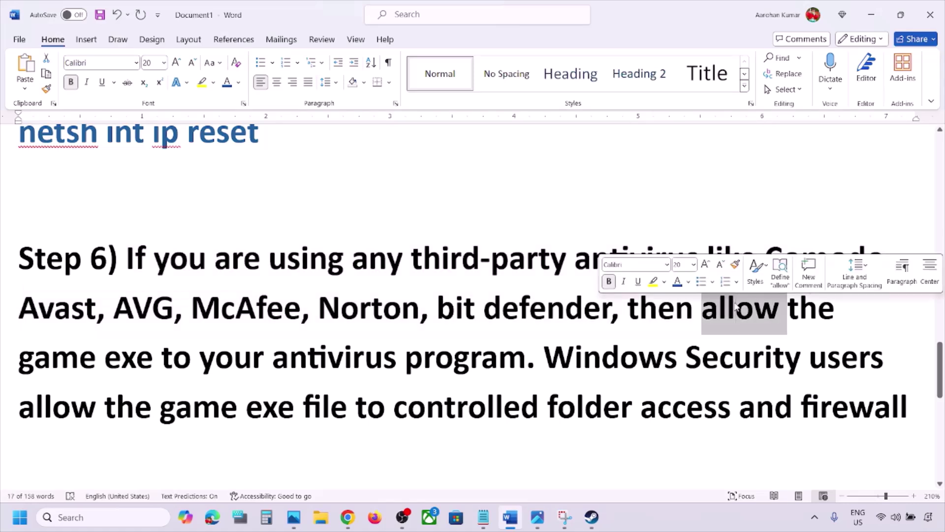
left_click_drag(632, 311, 521, 350)
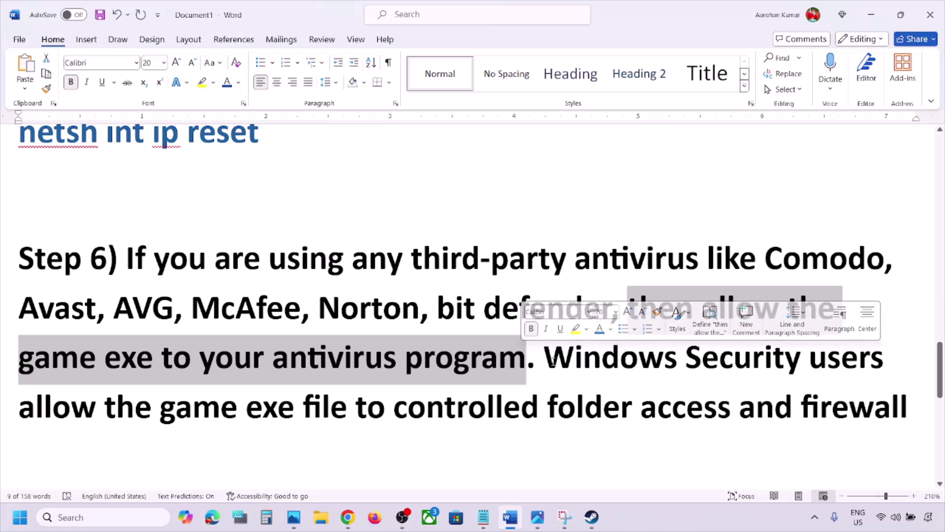
left_click_drag(553, 362, 751, 488)
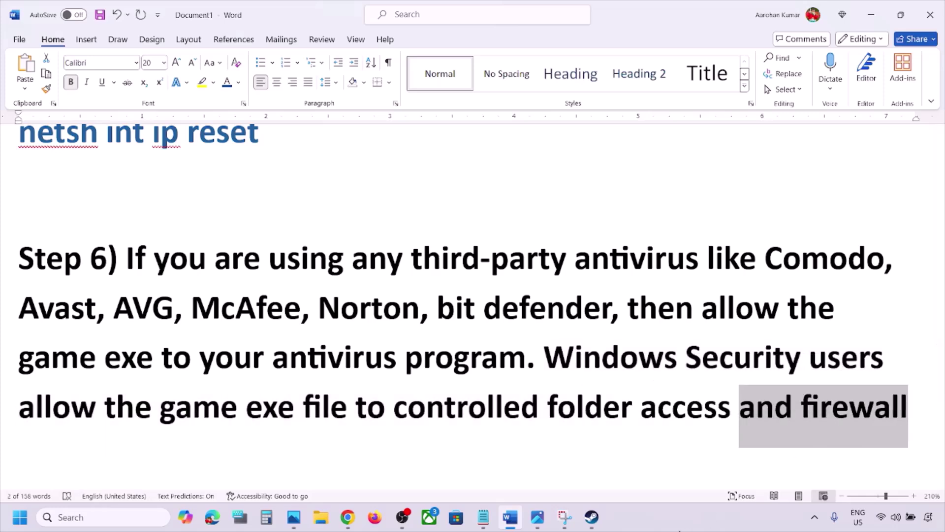
- Open Virus & threat protection in Windows Security from the Privacy & security settings
left_click(593, 517)
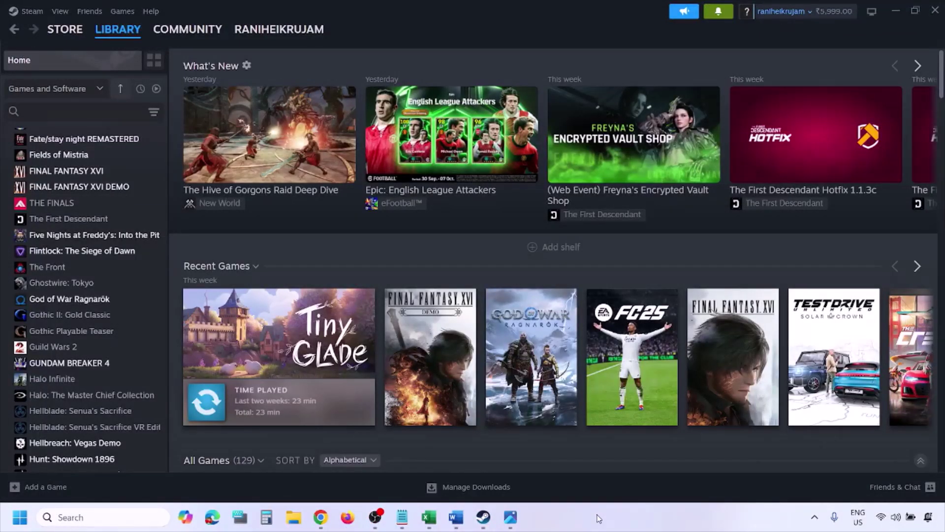
key("super+i")
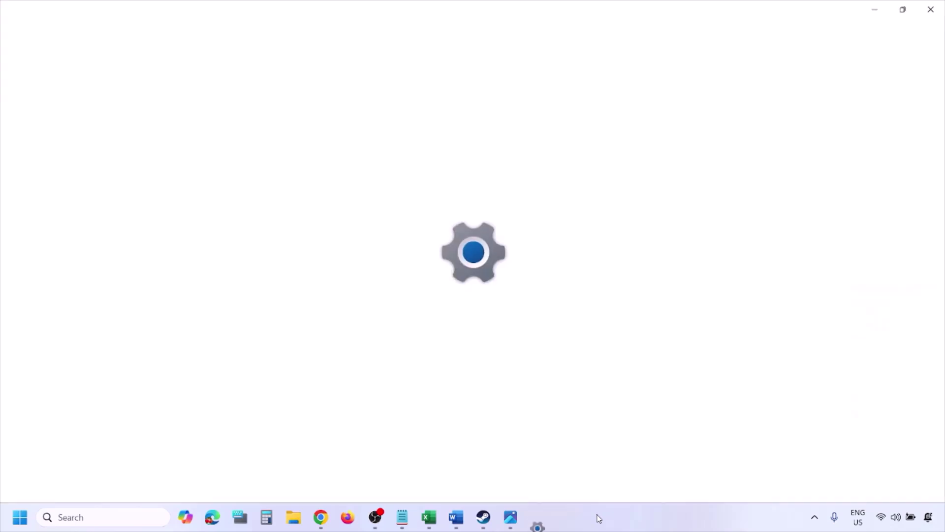
left_click(97, 383)
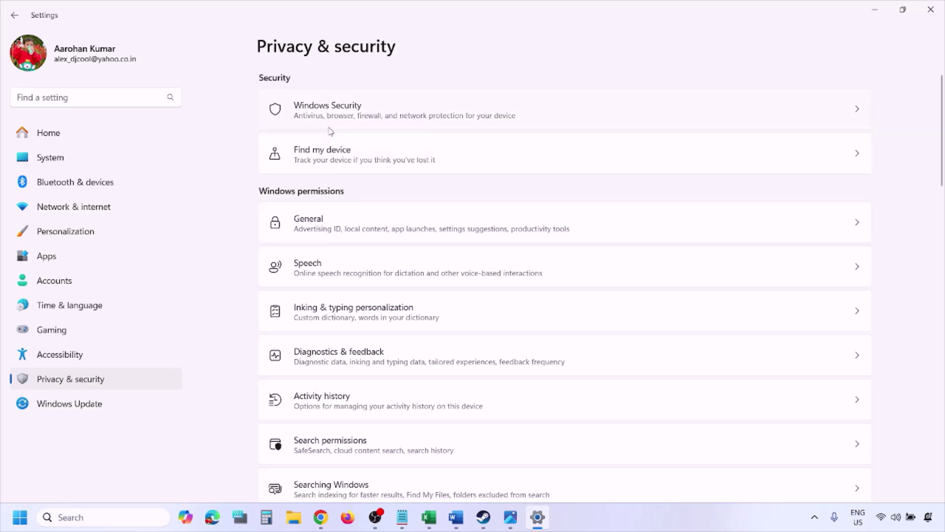
left_click(341, 117)
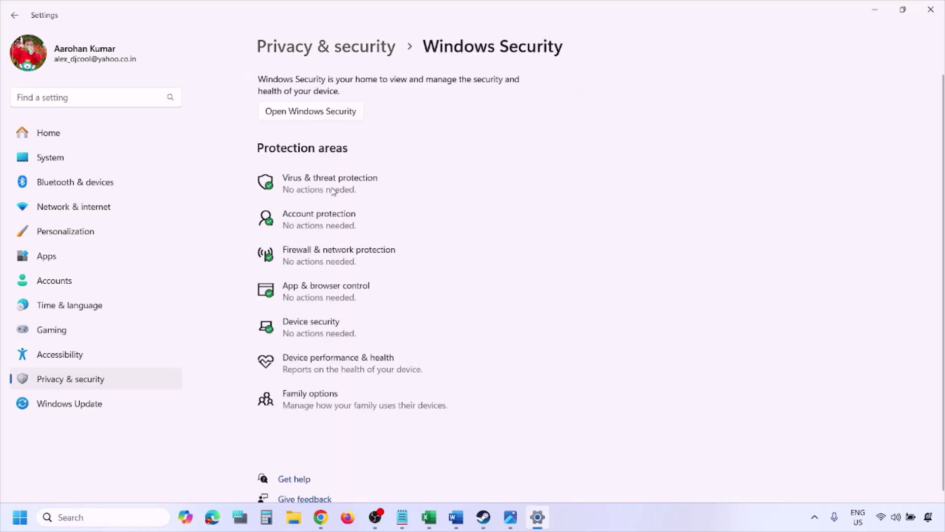
left_click(347, 188)
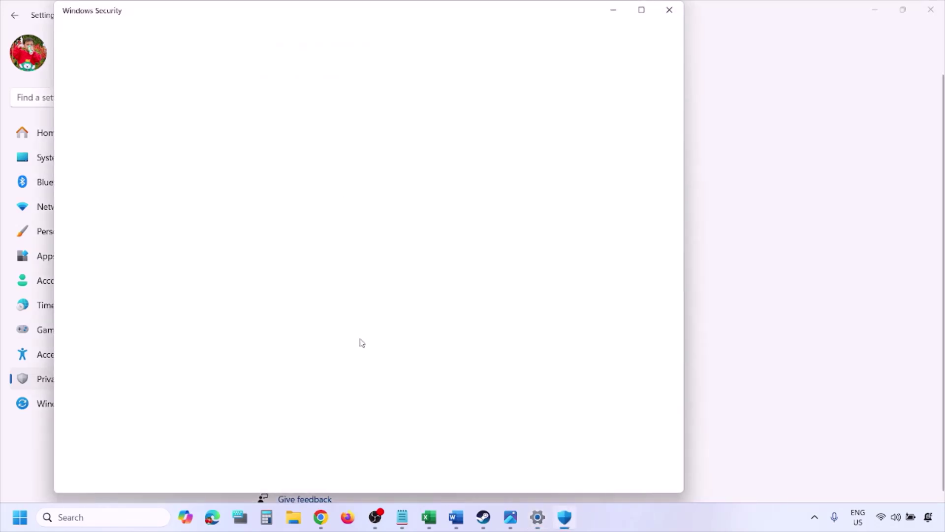
- Open the list of apps allowed through Controlled folder access in the ransomware protection settings
scroll(361, 342, "down", 3)
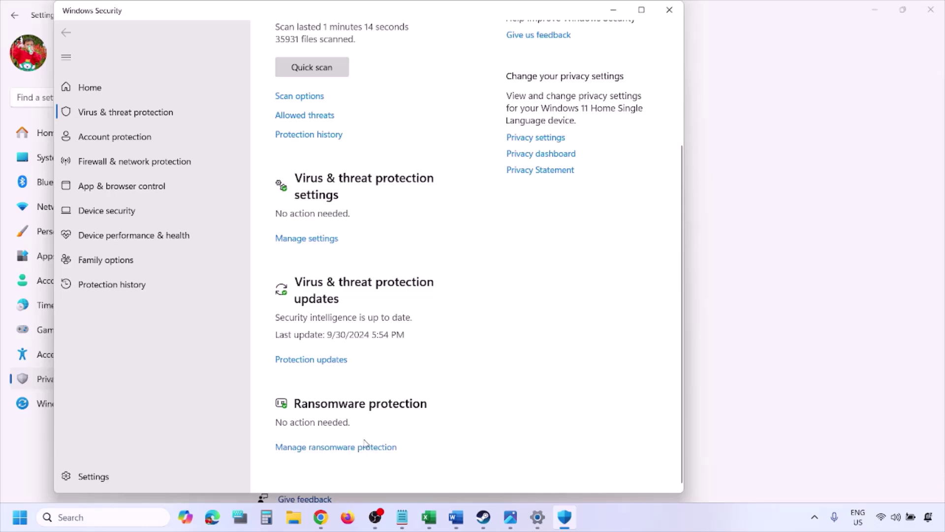
left_click(347, 447)
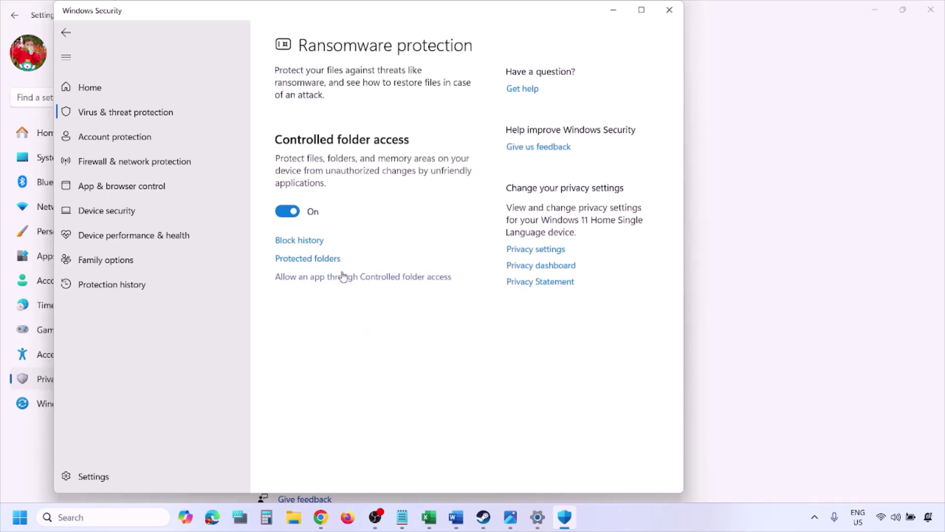
left_click(359, 277)
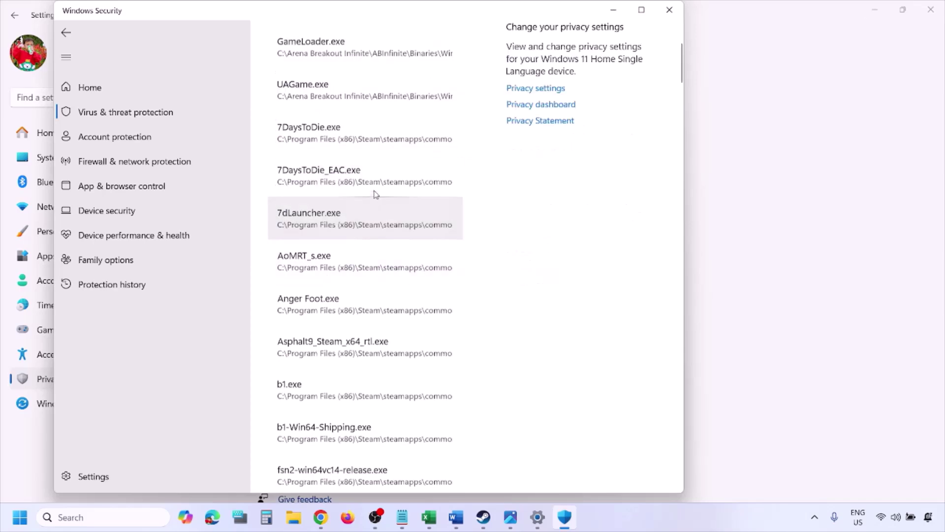
- Browse to the steamapps folder in C:\Program Files (x86)\Steam for an app to allow through Controlled folder access, and cancel the selection
left_click(350, 167)
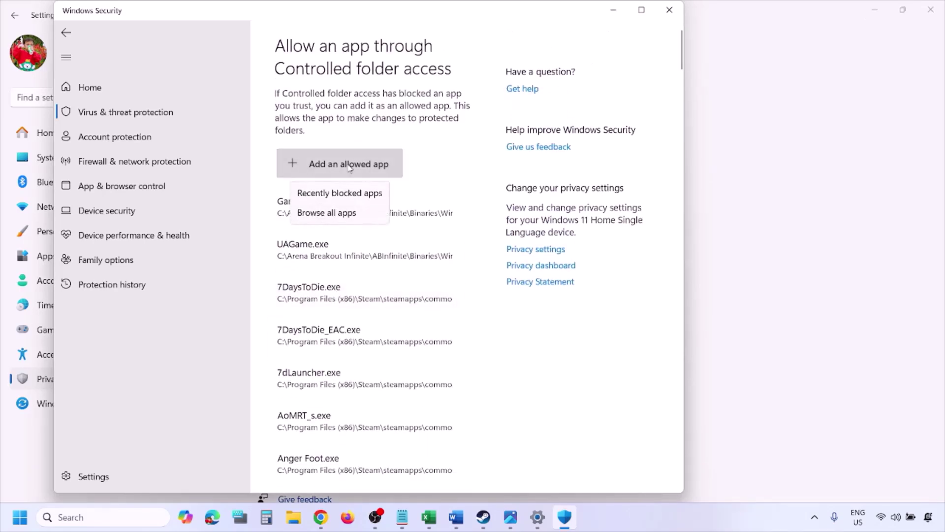
left_click(355, 212)
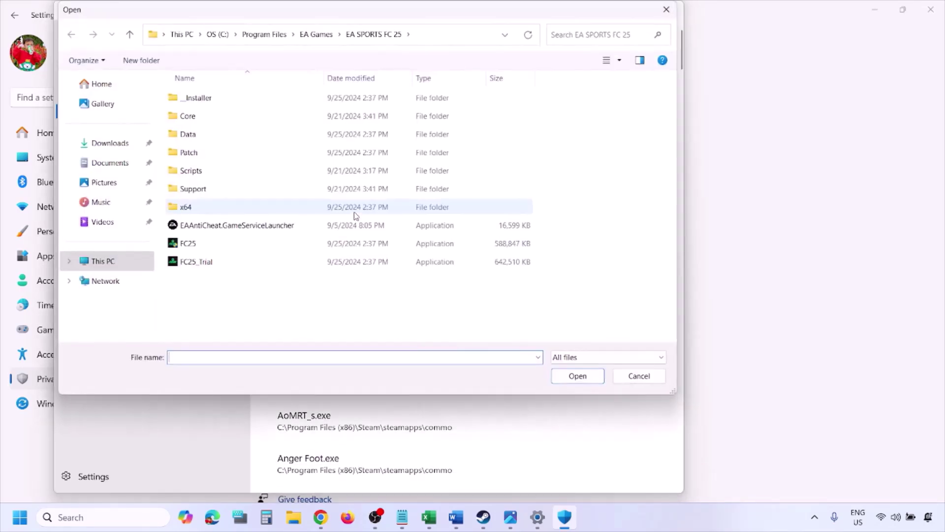
left_click(106, 260)
left_click(243, 114)
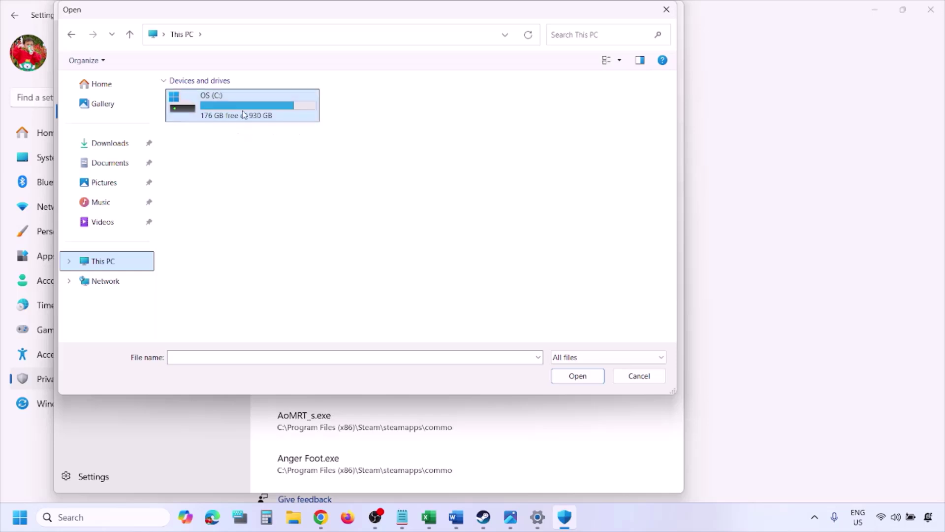
double_click(246, 112)
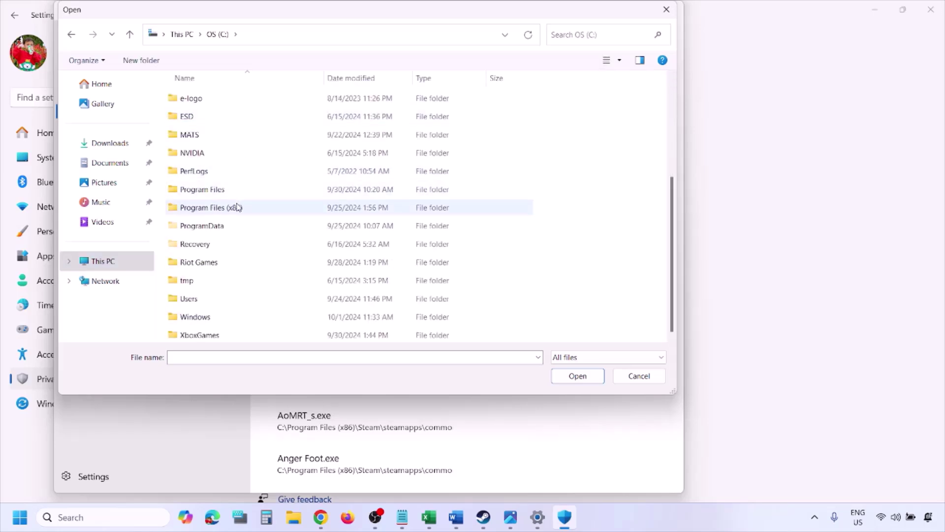
double_click(238, 208)
scroll(238, 207, "down", 8)
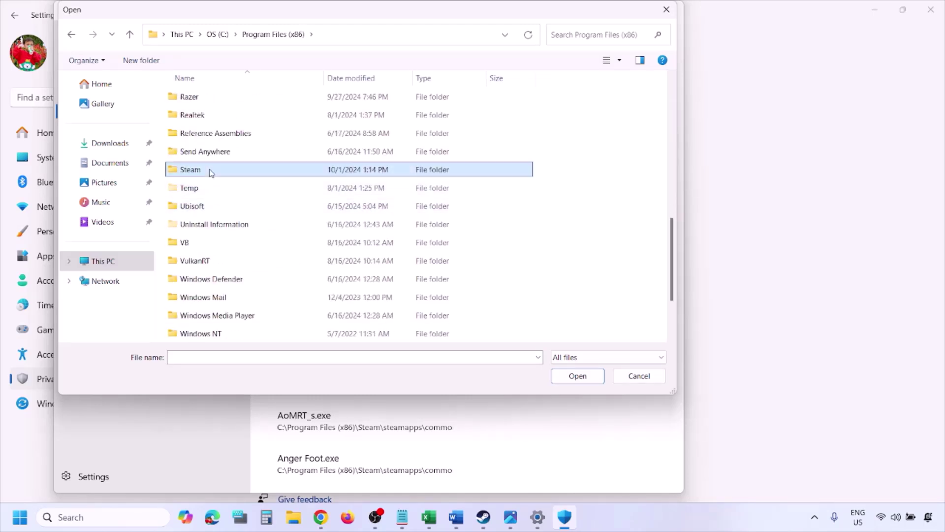
double_click(207, 170)
scroll(219, 219, "down", 4)
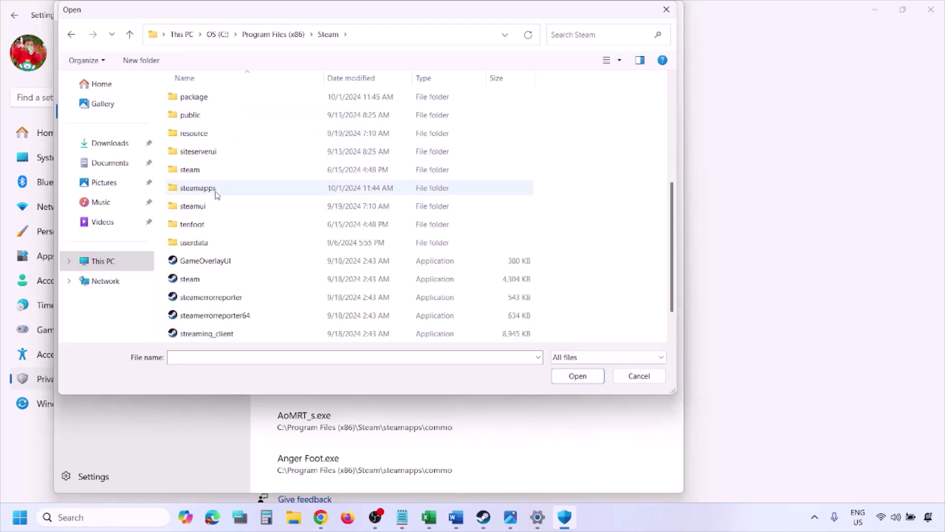
double_click(216, 191)
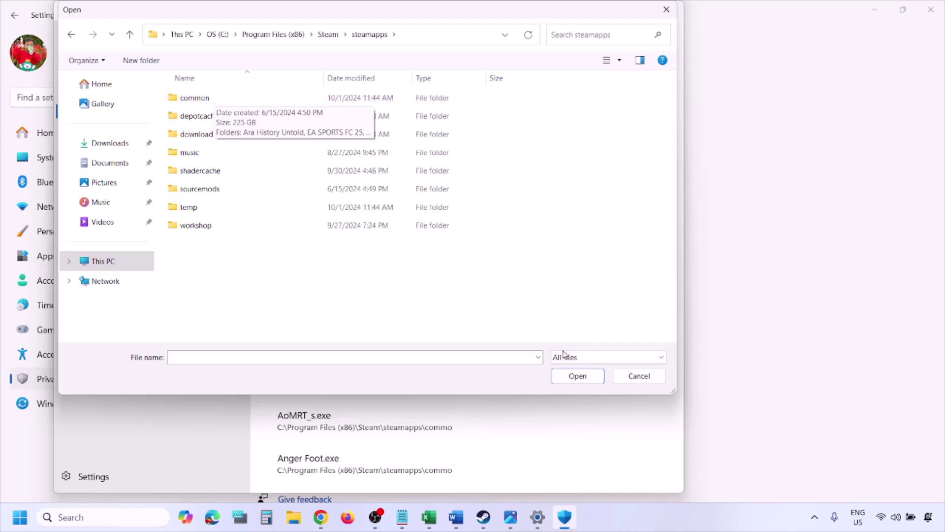
left_click(636, 378)
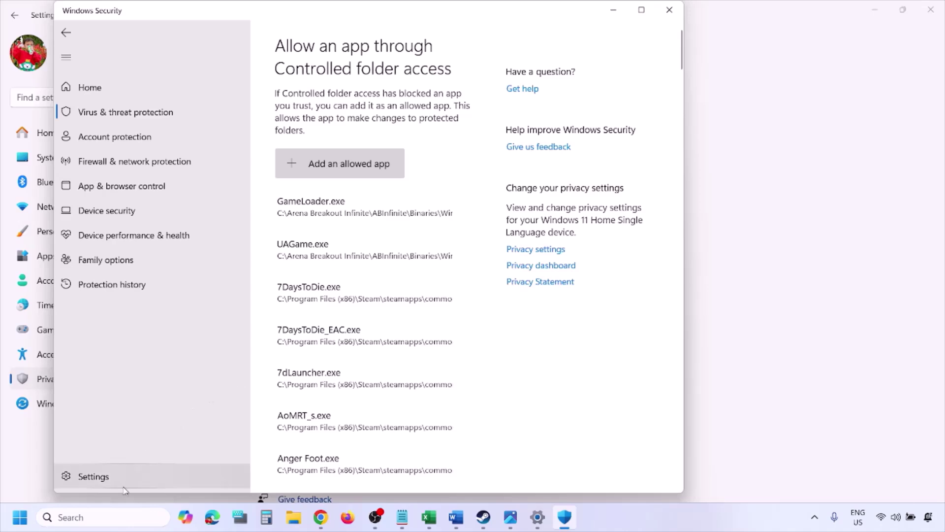
- Open the Windows Defender Firewall list of allowed apps from Control Panel's System and Security settings
left_click(98, 517)
type("ontrol")
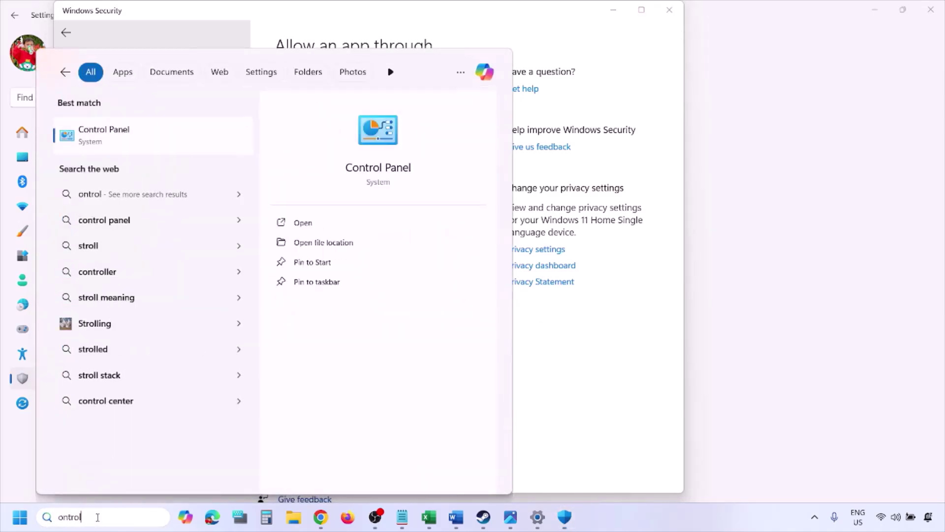
key("Return")
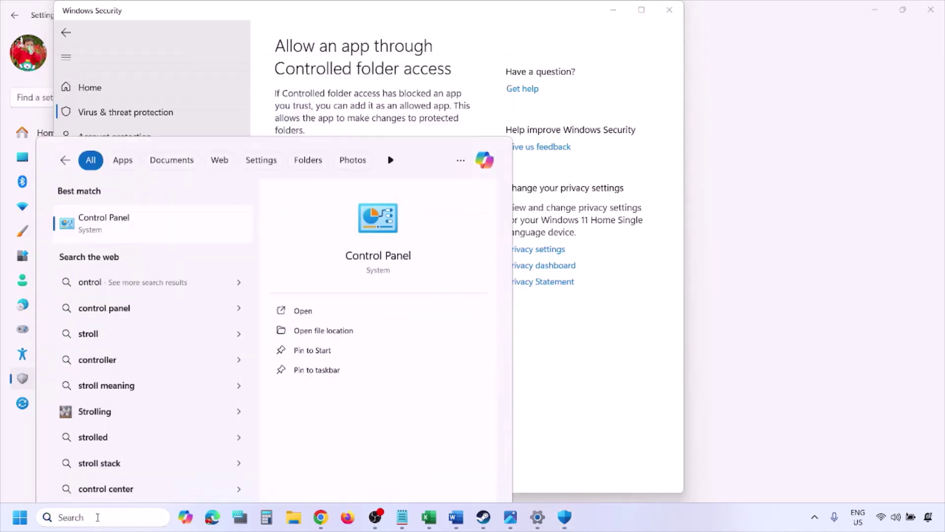
left_click(326, 100)
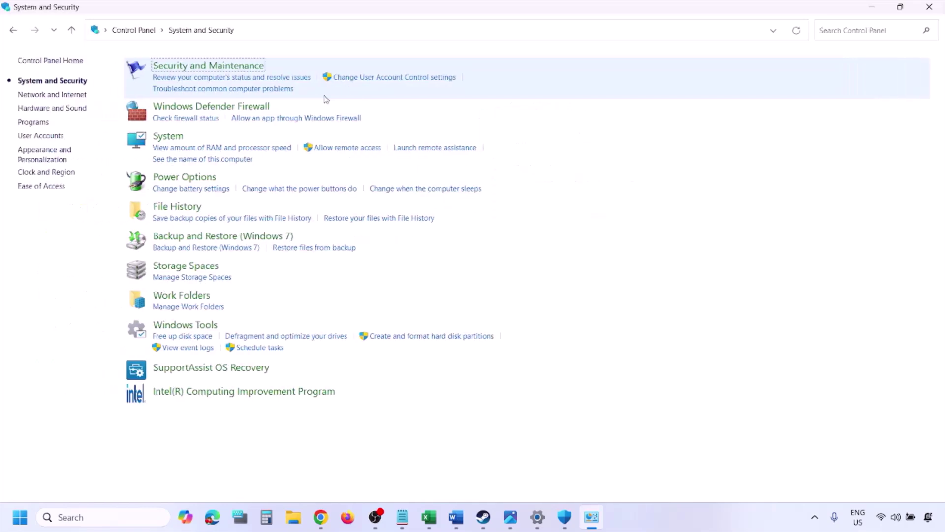
left_click(255, 107)
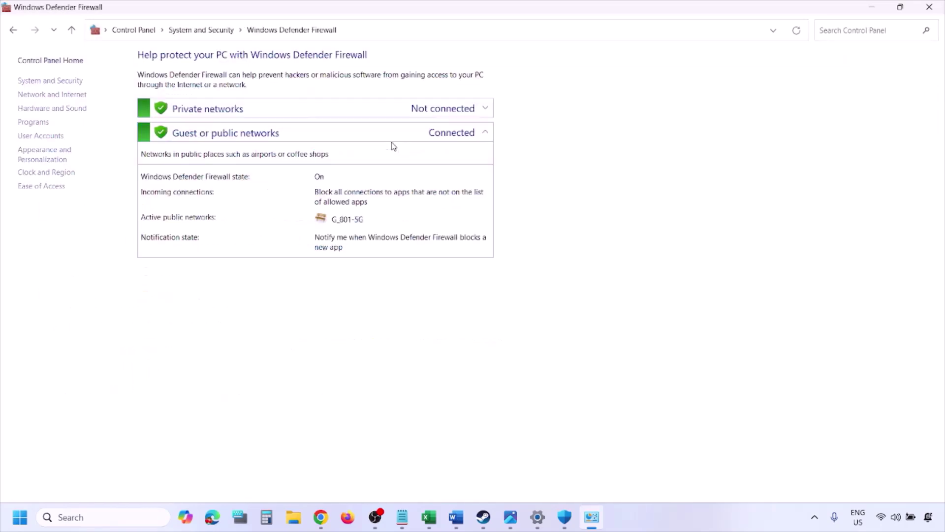
left_click(65, 91)
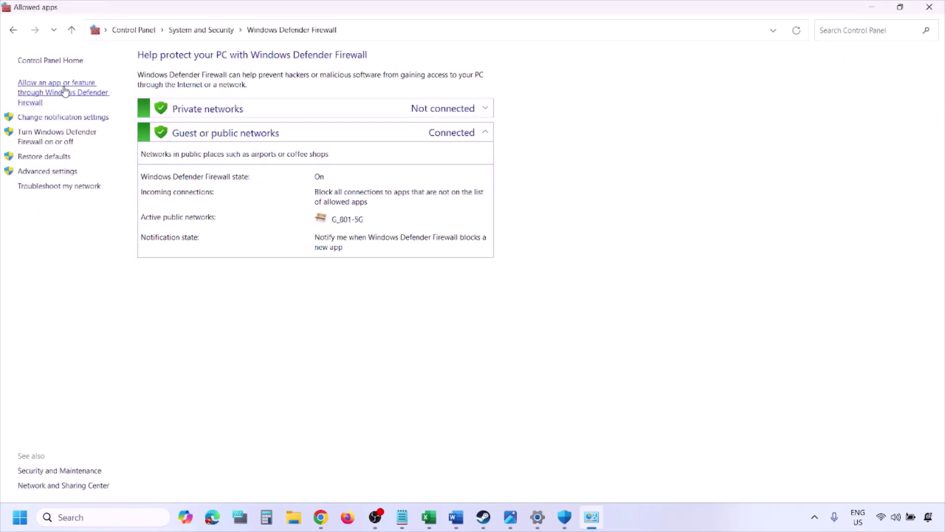
- Start adding another app to the firewall's allowed apps, browse This PC for it, and cancel and close the window without adding one
left_click(635, 94)
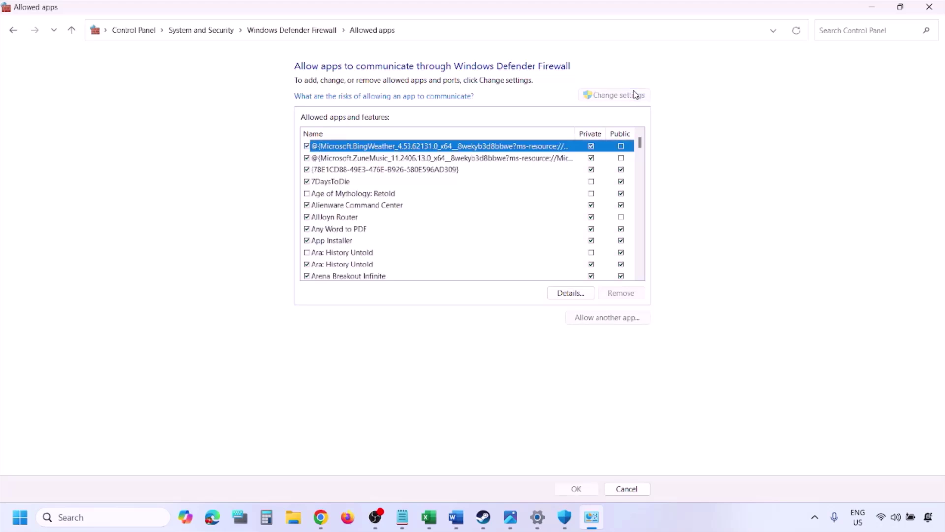
left_click(611, 316)
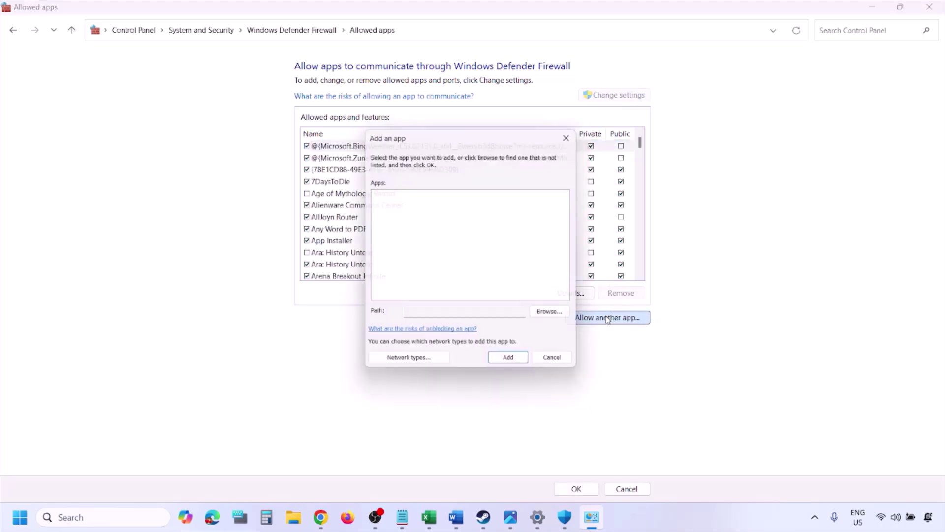
left_click(556, 317)
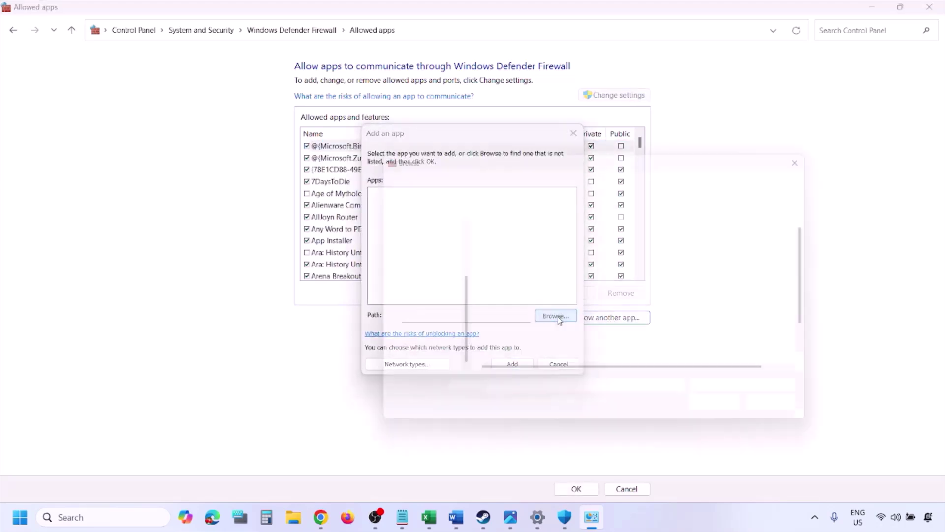
left_click(433, 325)
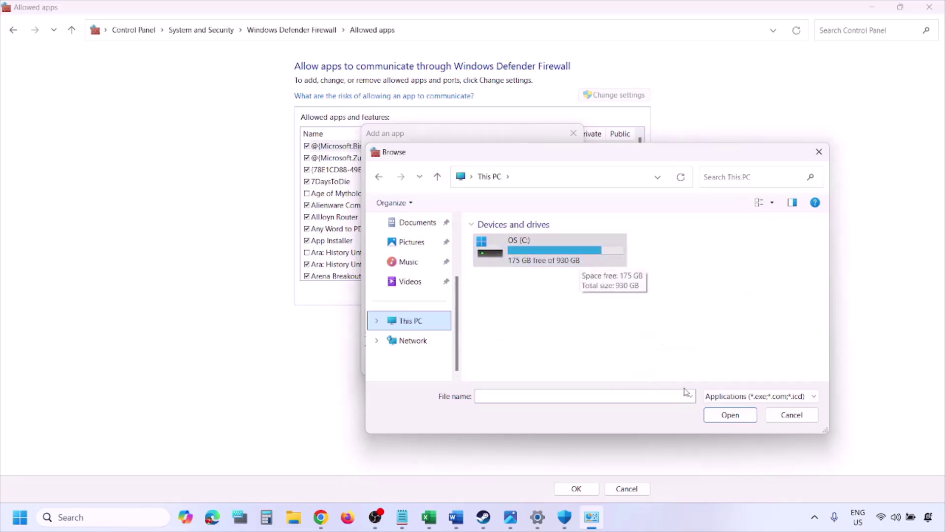
left_click(788, 416)
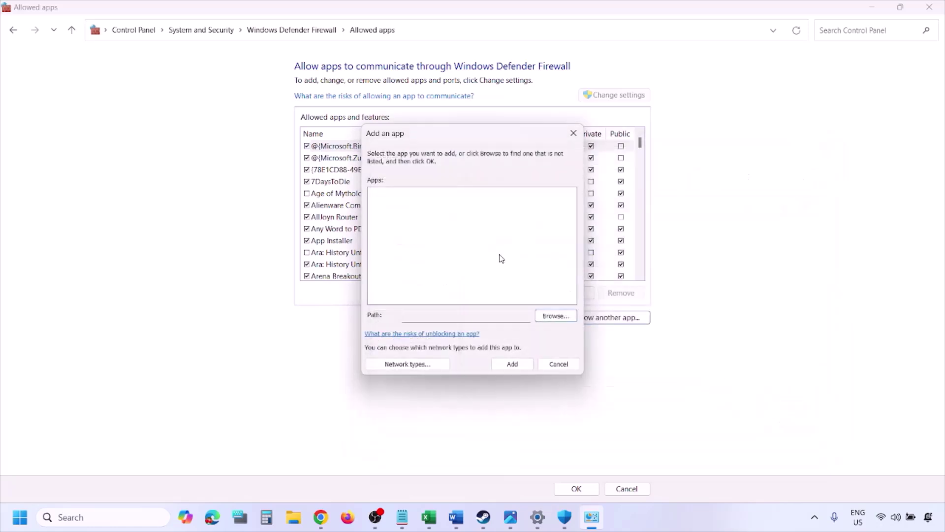
left_click(551, 365)
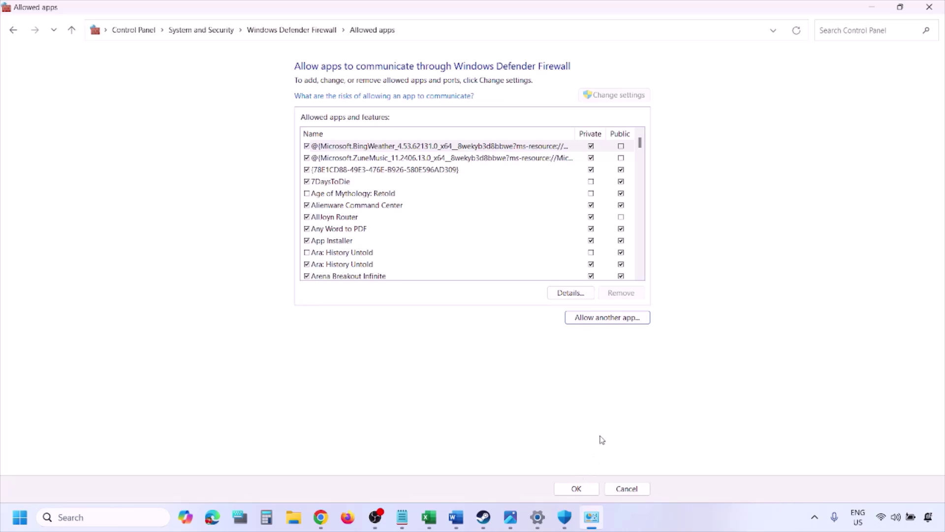
left_click(935, 9)
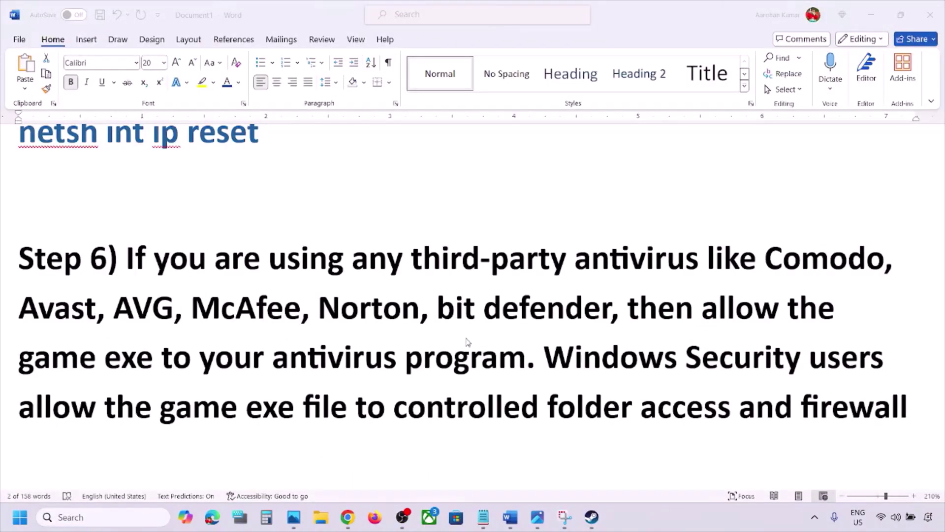
- View Step 7 about using Google DNS in the document and open the Network and Sharing Center from Control Panel
scroll(467, 342, "down", 3)
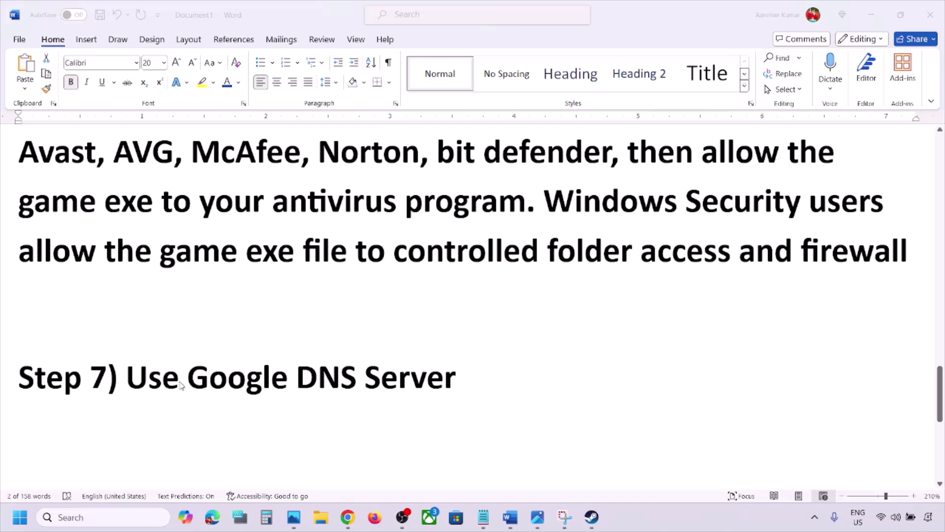
left_click(85, 518)
type("control")
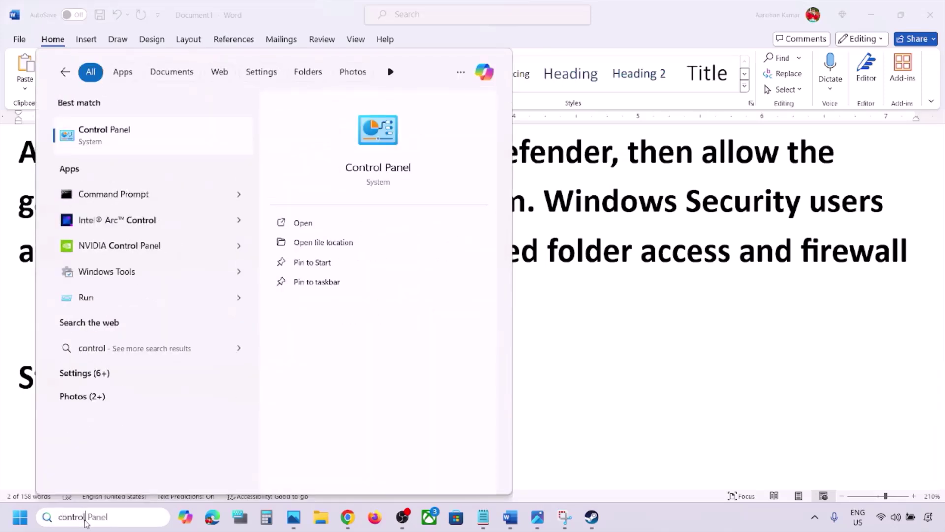
key("Return")
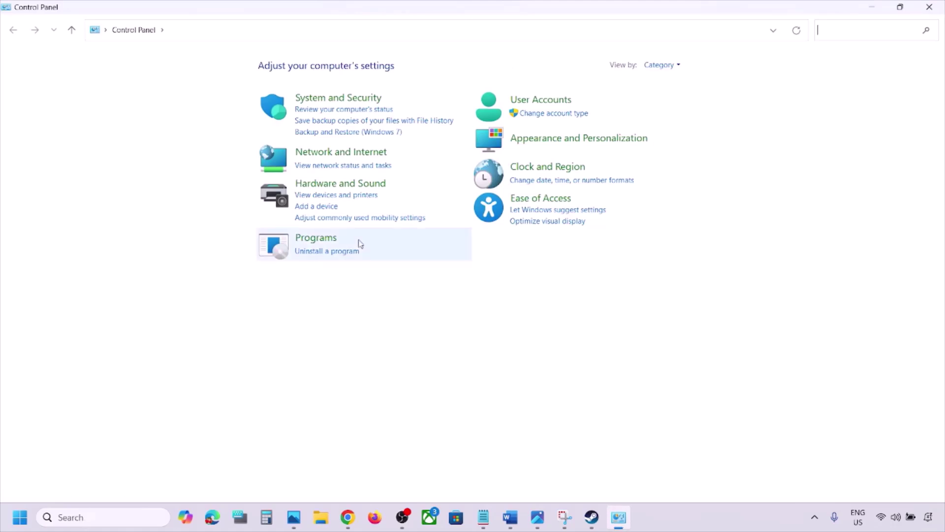
left_click(344, 155)
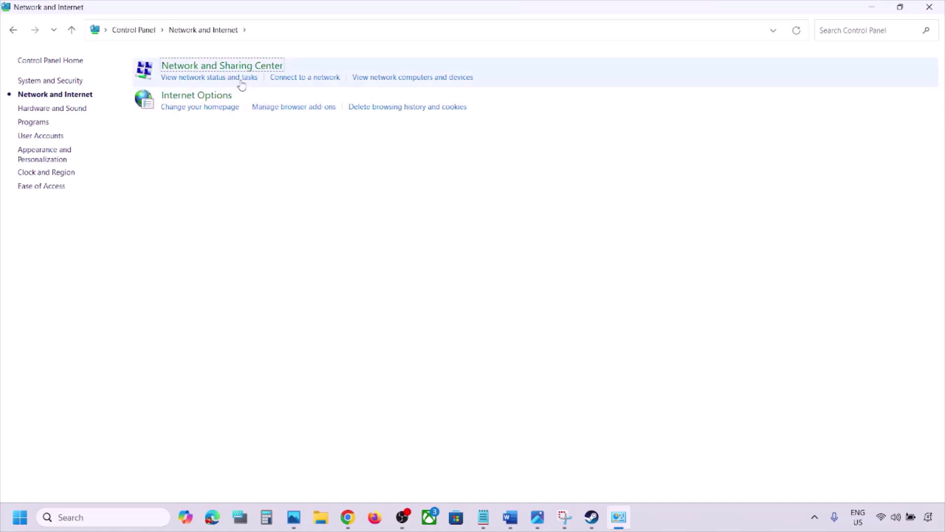
left_click(219, 69)
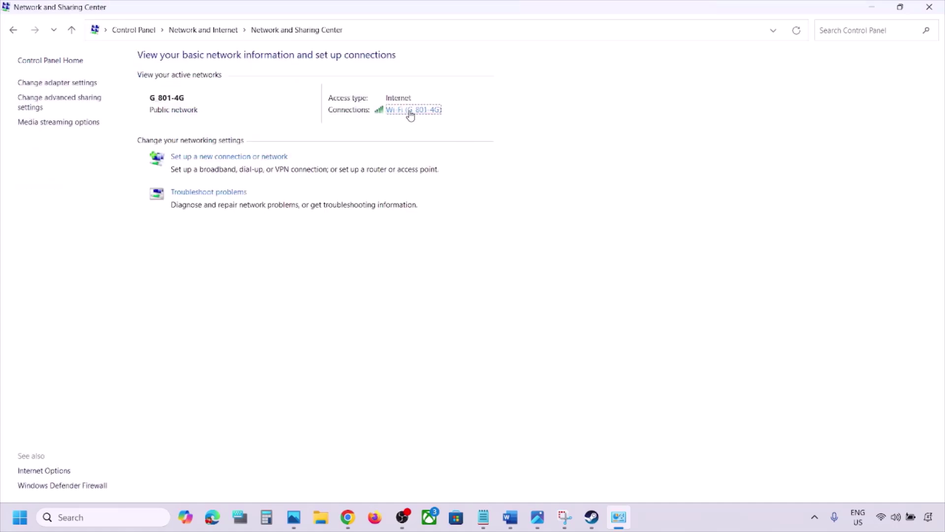
- Set the Wi-Fi connection's IPv4 DNS servers to 8.8.8.8 and 8.8.4.4 with validation upon exit, and close the troubleshooter and status windows
left_click(411, 111)
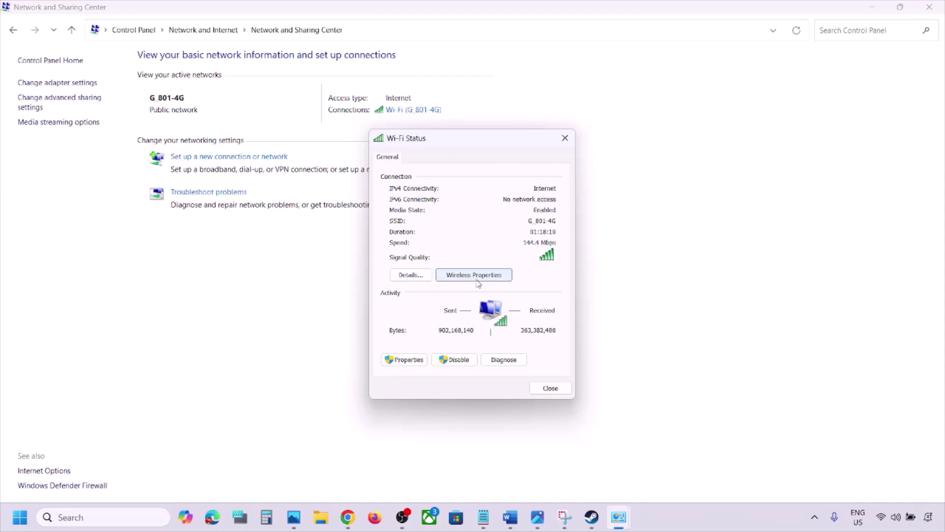
left_click(408, 360)
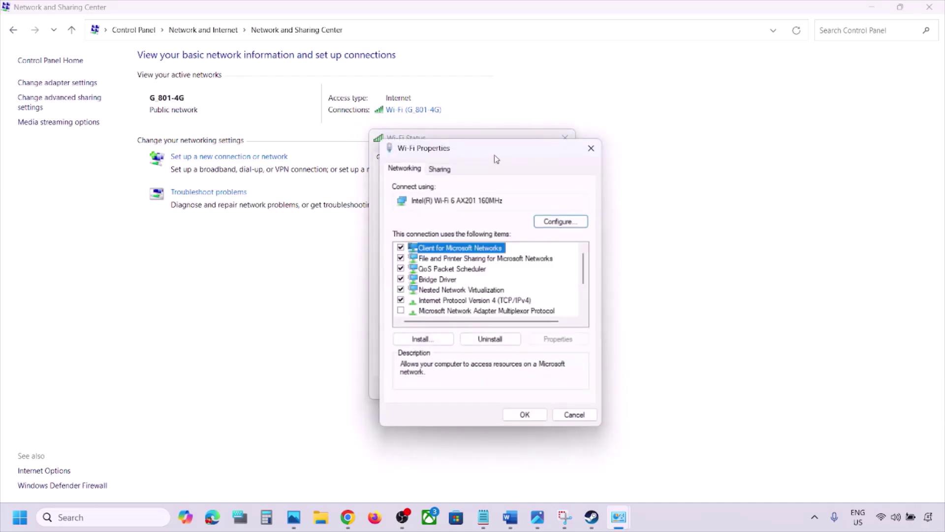
left_click(456, 301)
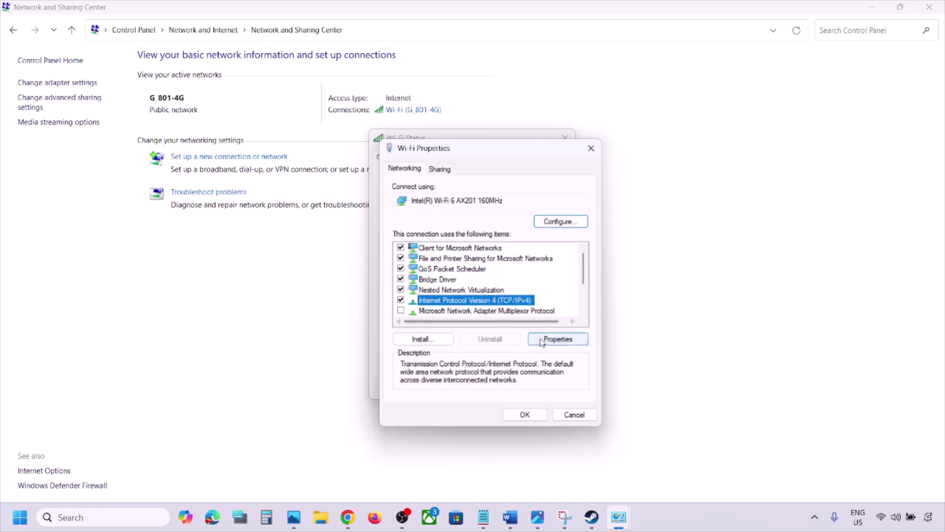
left_click(558, 340)
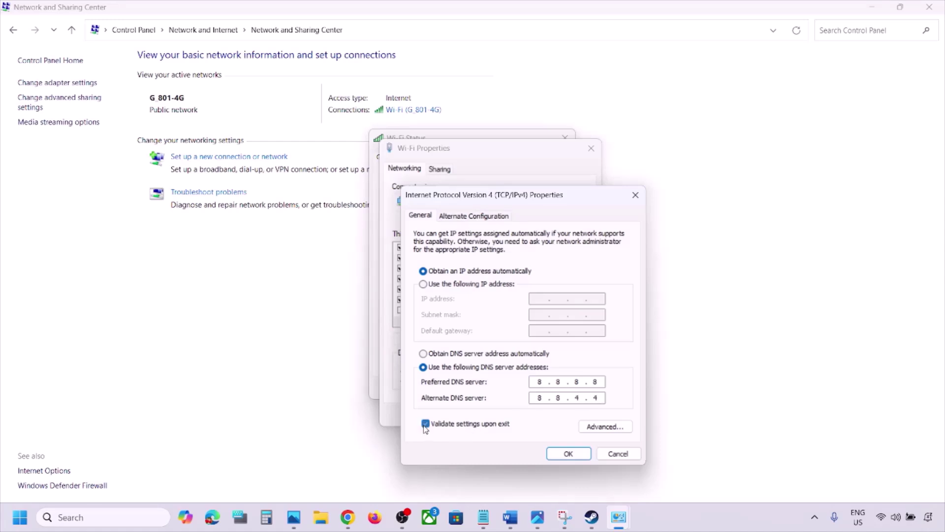
left_click(567, 453)
left_click(529, 415)
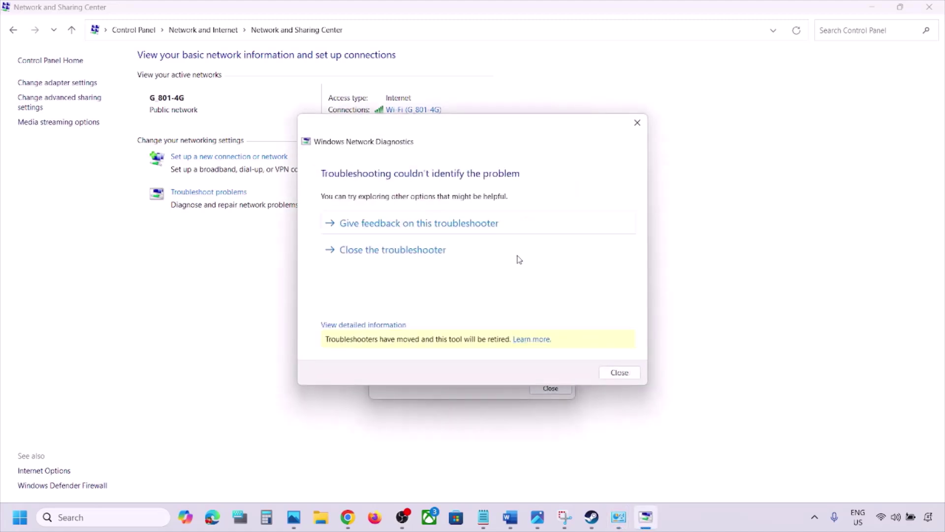
left_click(481, 258)
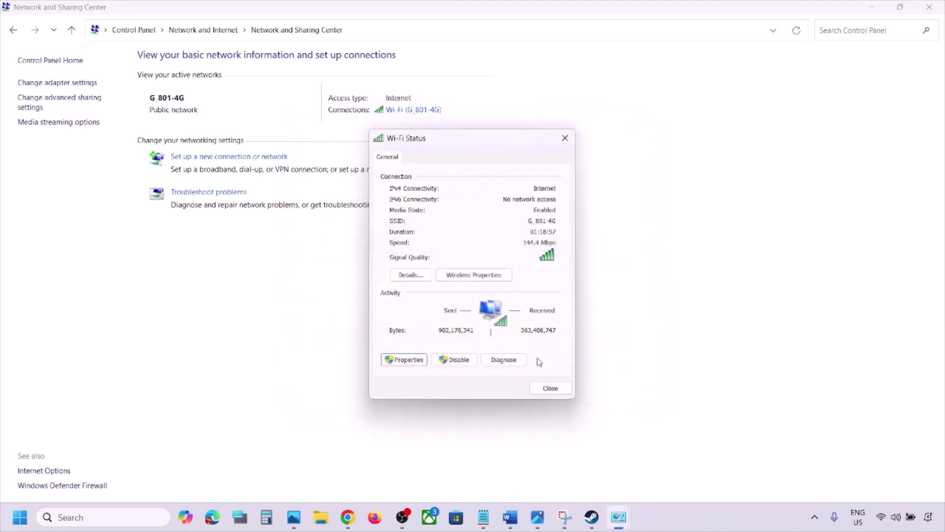
left_click(544, 387)
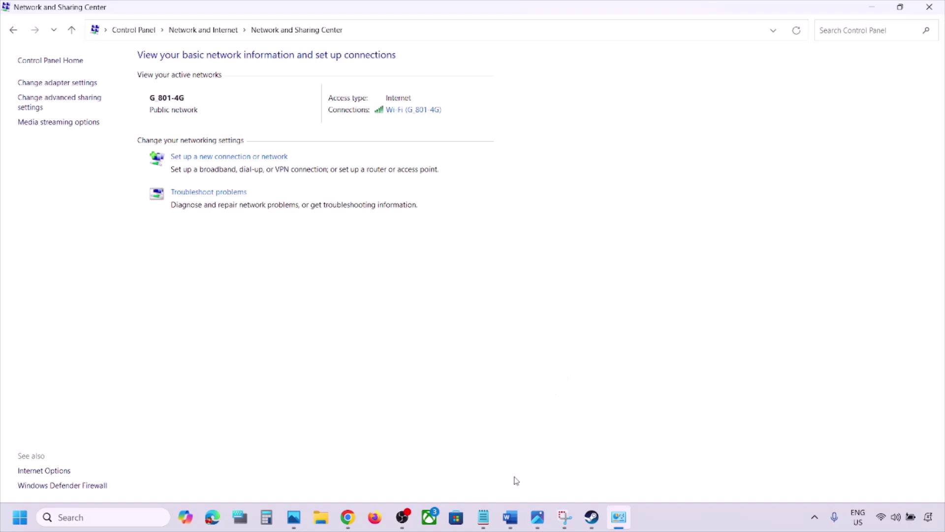
- Switch to Word, highlight Step 8's advice to switch to a different network, and connect the Wi-Fi to G_801-5G
left_click(510, 517)
scroll(410, 375, "down", 3)
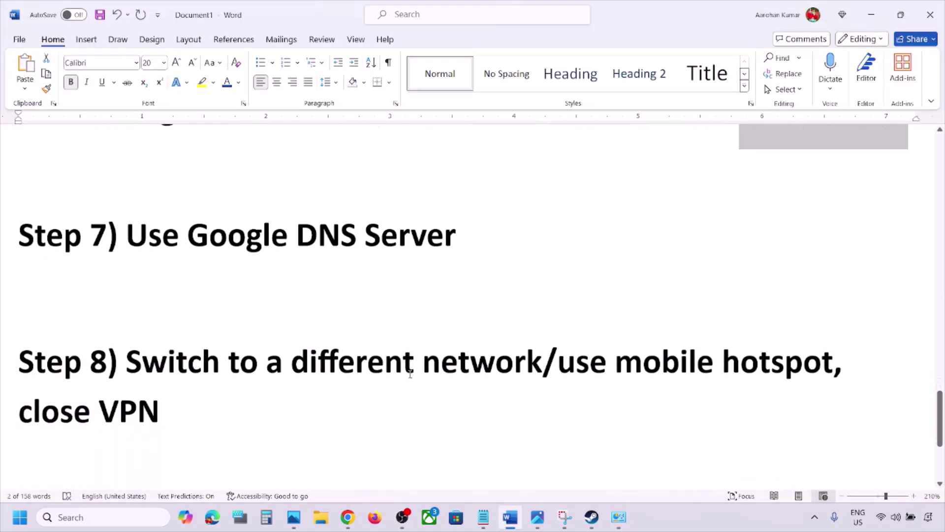
left_click_drag(136, 327, 510, 308)
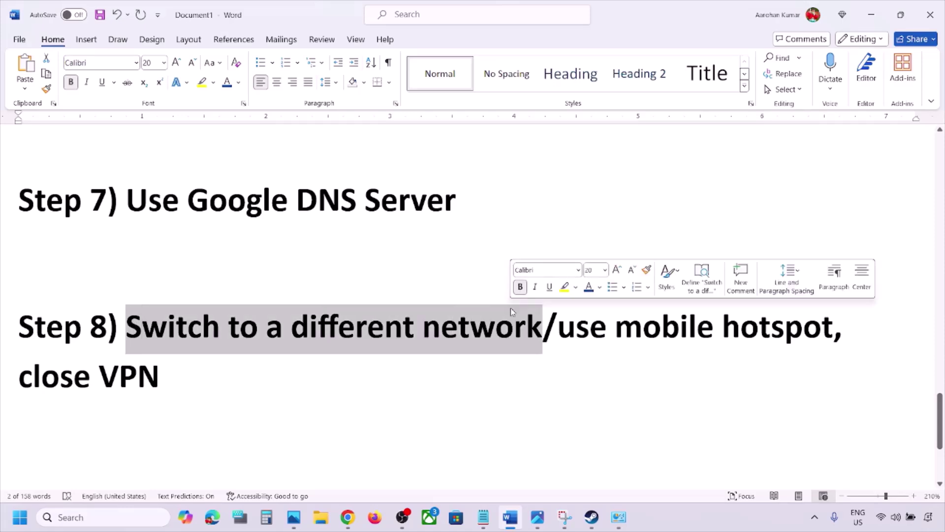
left_click(879, 518)
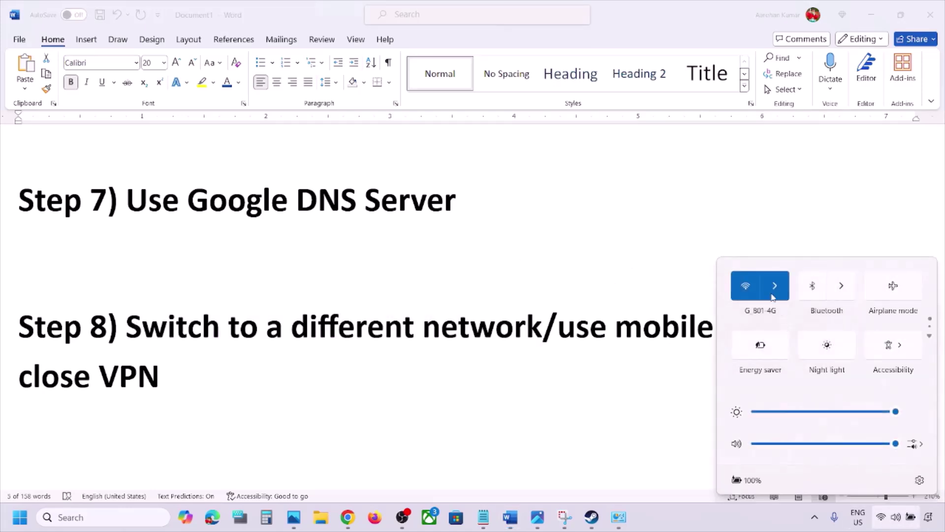
left_click(775, 283)
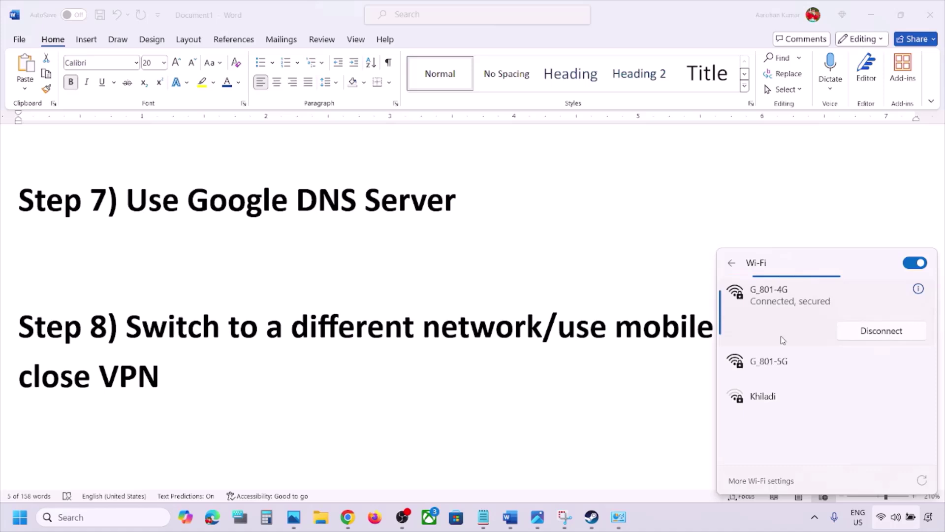
left_click(782, 367)
left_click(863, 387)
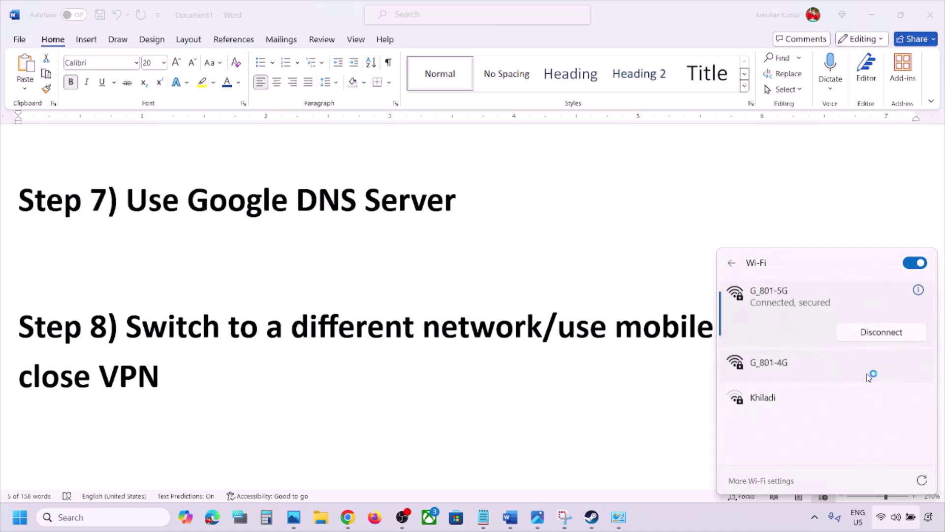
left_click(626, 319)
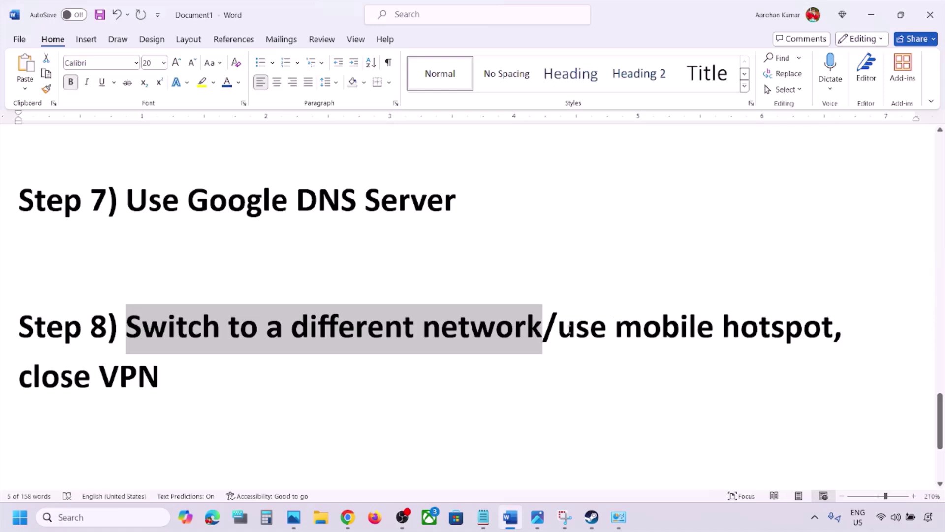
- Highlight Step 8's mobile hotspot and close VPN advice in the document, viewing the available Wi-Fi networks in between
left_click_drag(562, 329, 761, 329)
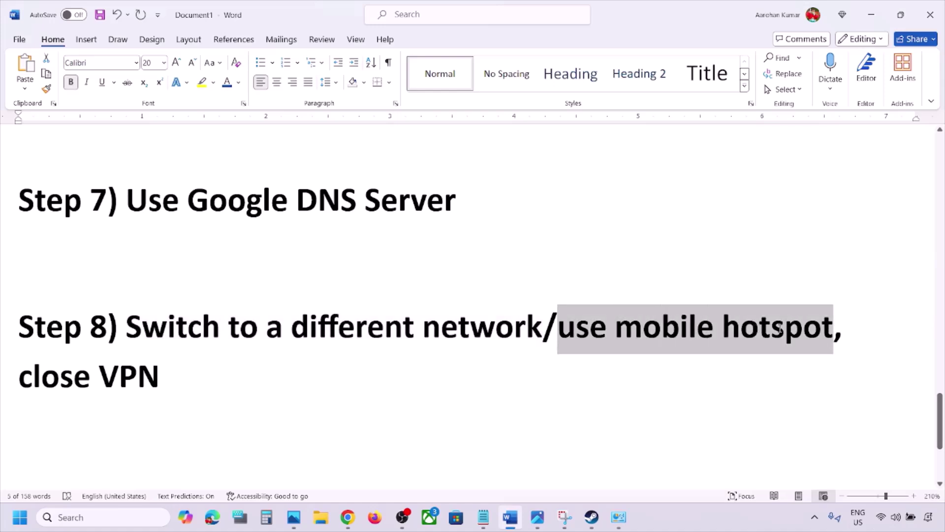
left_click(781, 331)
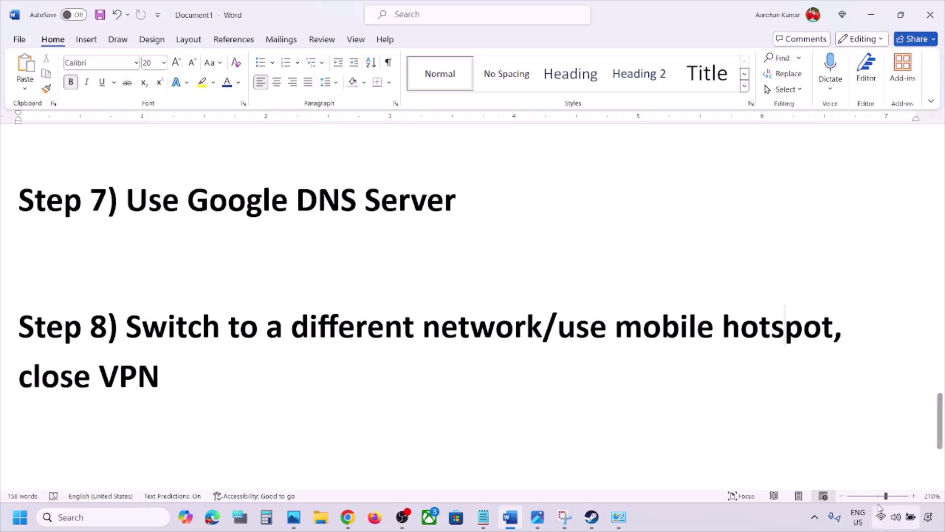
left_click(888, 517)
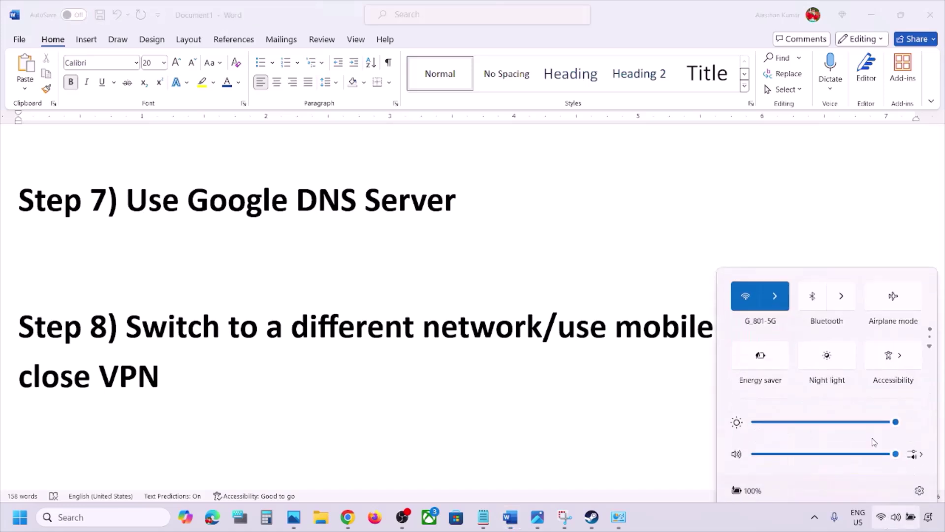
left_click(777, 286)
left_click(616, 336)
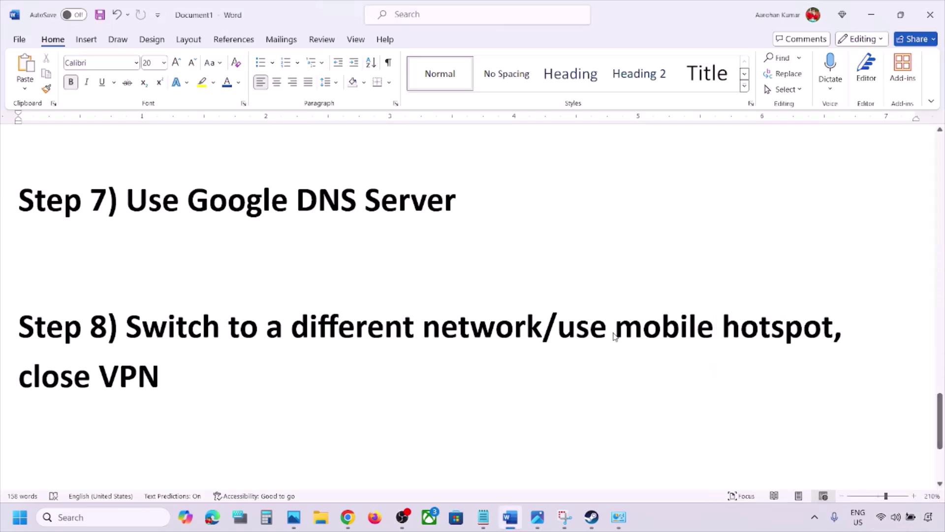
left_click_drag(199, 372, 47, 376)
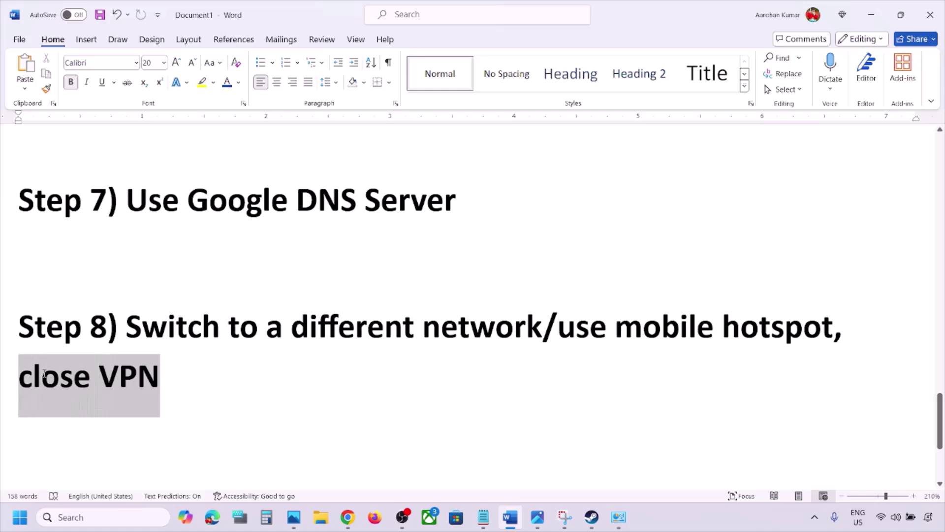
left_click(232, 390)
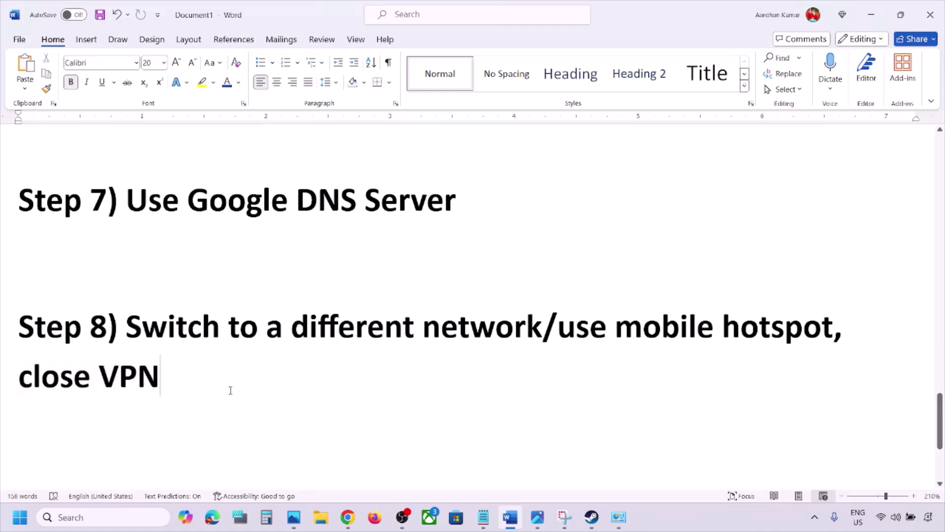
- Highlight Step 9's advice to use an Ethernet connection in the document
scroll(230, 390, "down", 2)
scroll(230, 390, "down", 1)
left_click_drag(136, 347, 476, 352)
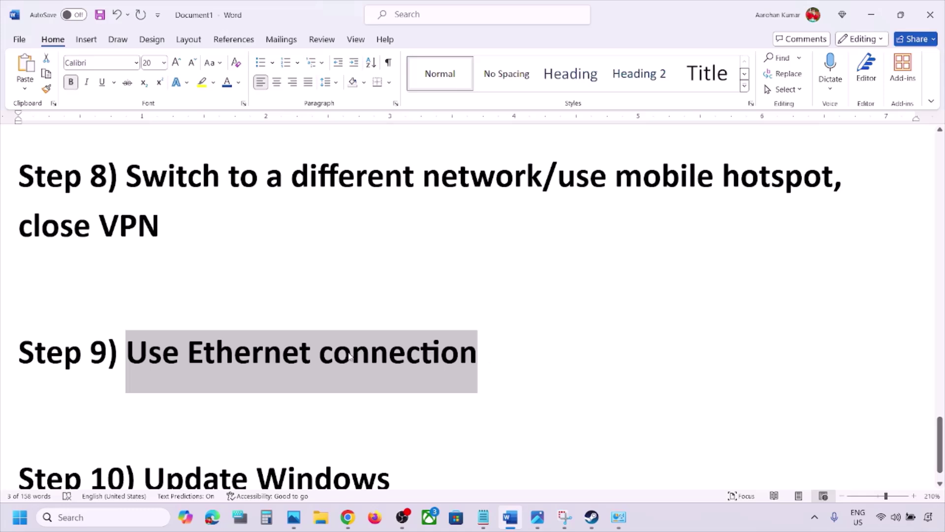
scroll(428, 356, "down", 1)
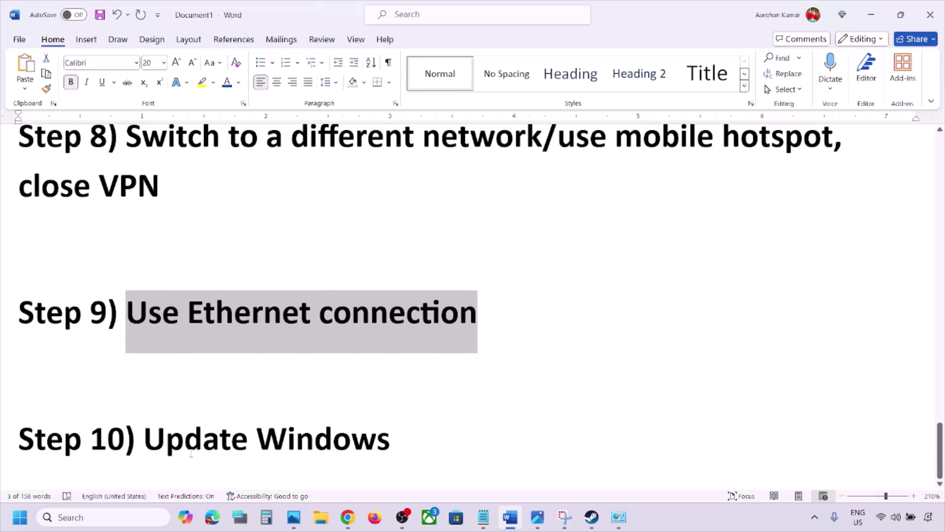
- Highlight Step 10 about updating Windows in the document, and check for updates in the Windows Update settings
left_click_drag(148, 446, 418, 431)
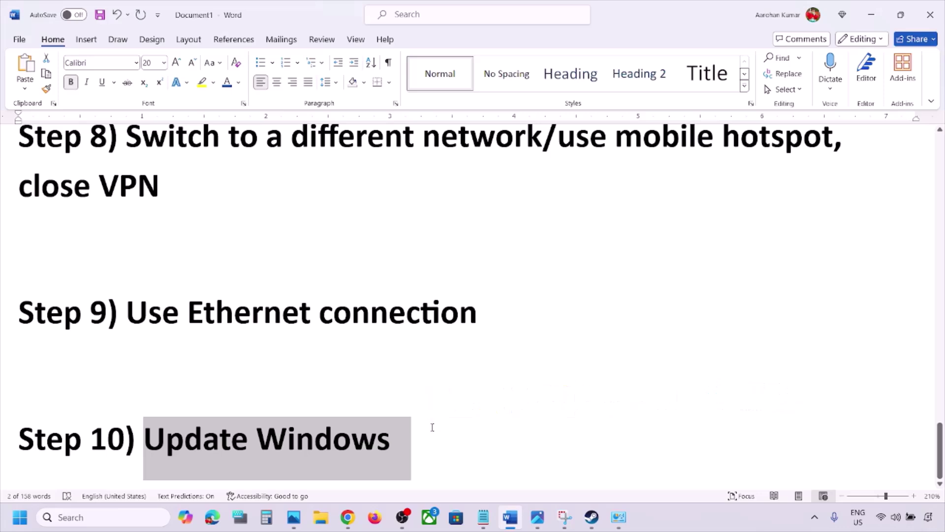
key("super+i")
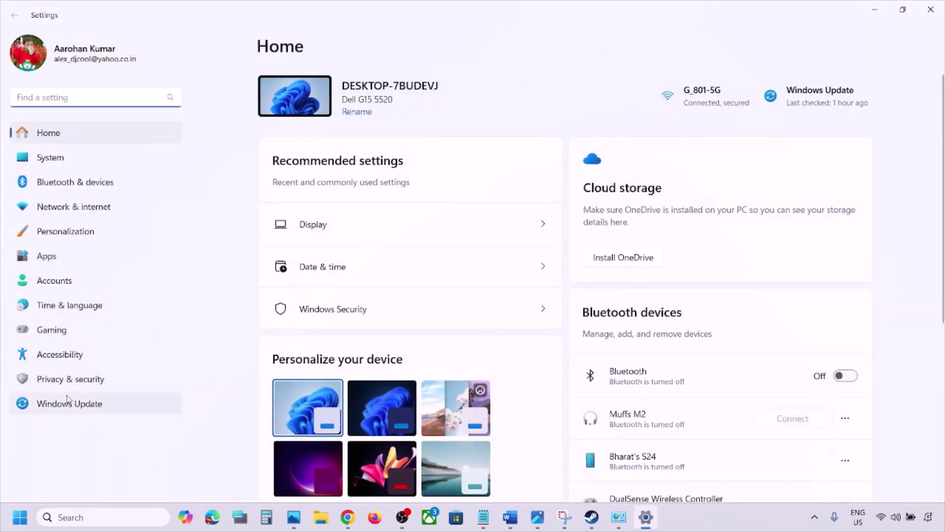
left_click(65, 402)
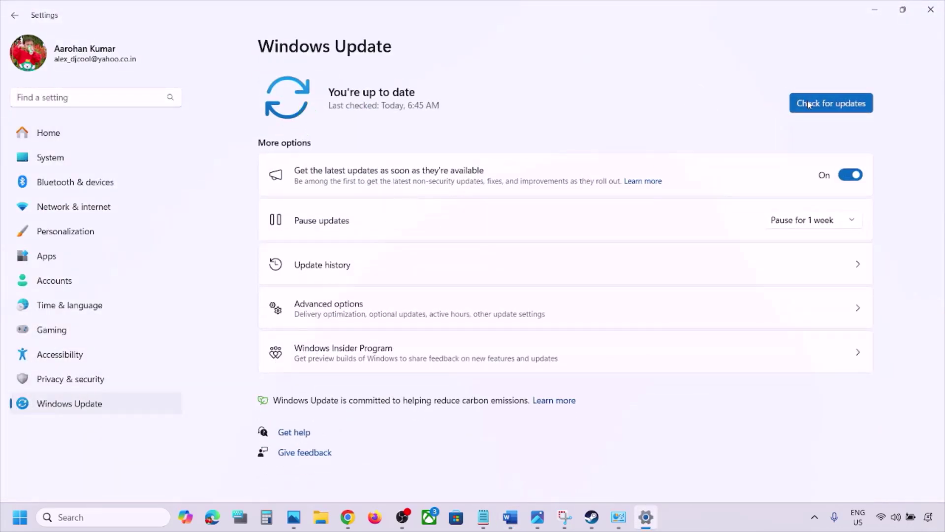
left_click(832, 103)
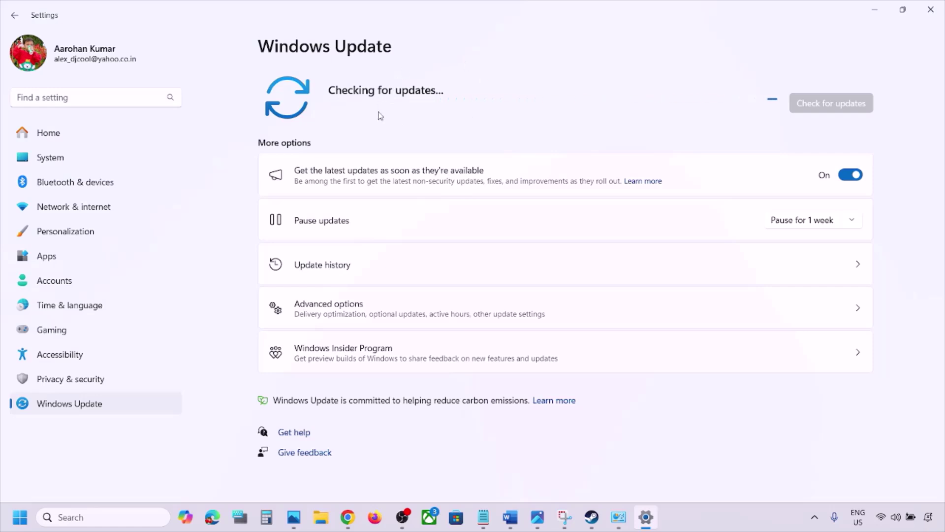
- Show the computer's power options with Restart, and dismiss them without choosing one
left_click(19, 517)
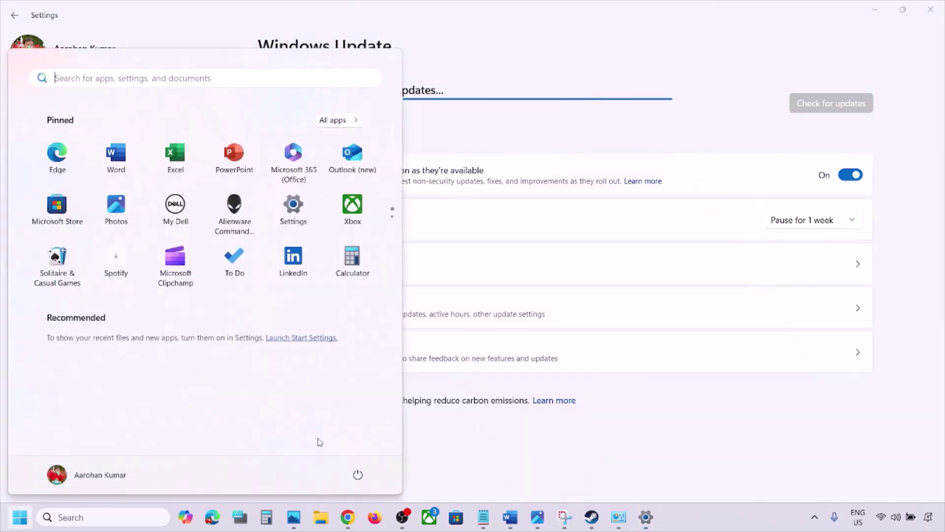
left_click(358, 475)
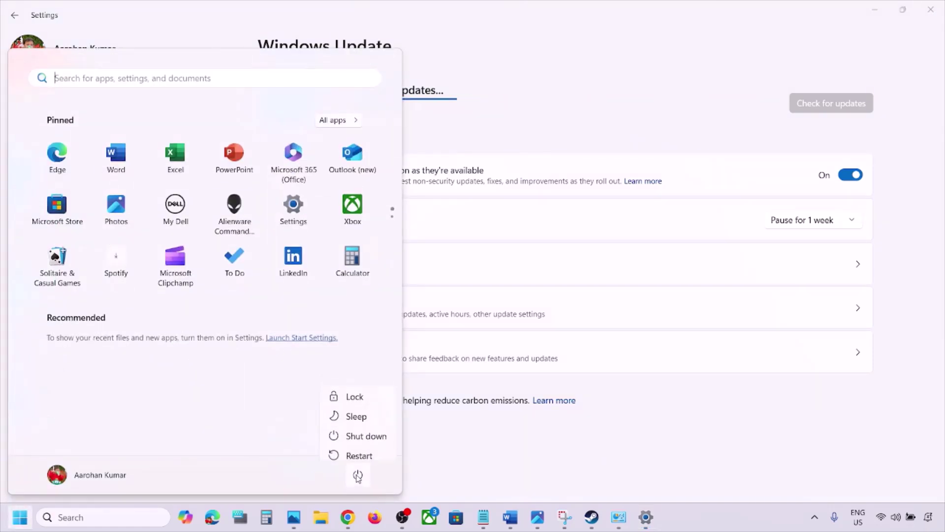
left_click(697, 413)
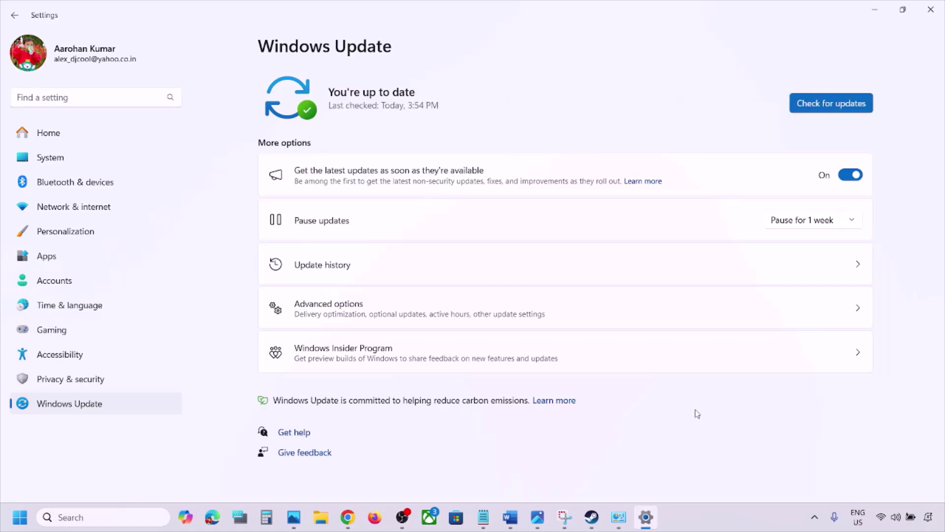
left_click(699, 519)
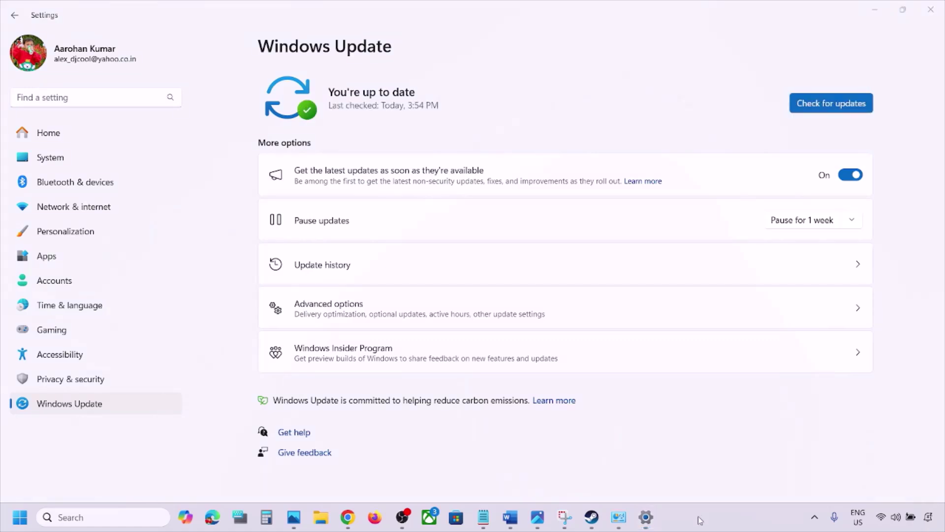